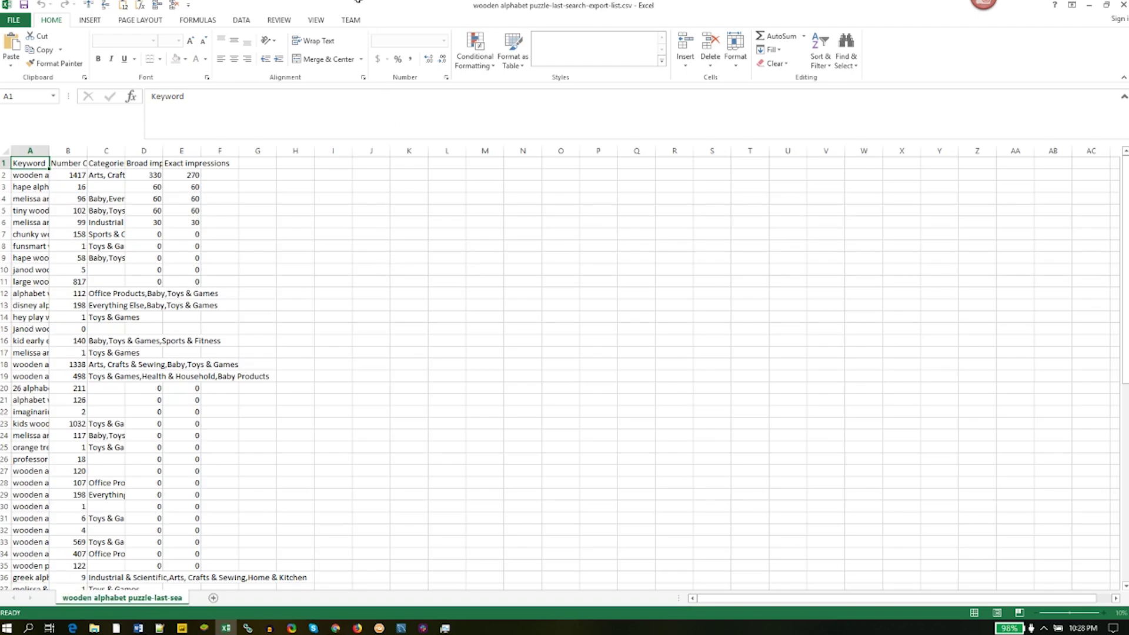
Open keyword_research_wooden_alphabet_puzzle.csv from the Downloads folder and fit column A to its contents
{"action": "key", "text": "alt+Tab"}
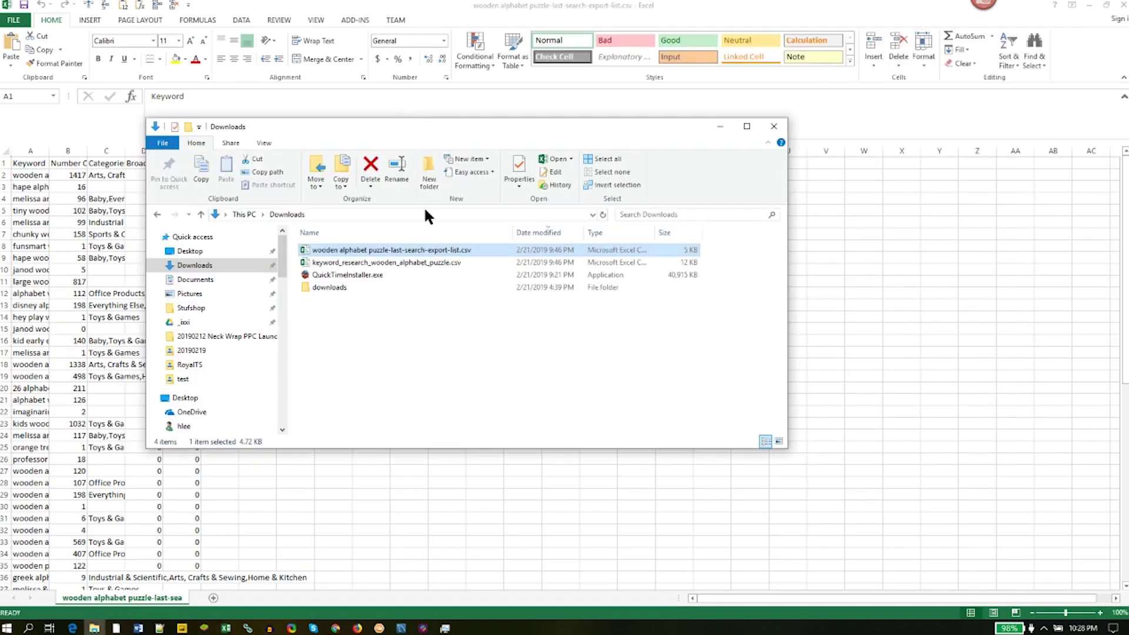
{"action": "double_click", "coordinate": [383, 262]}
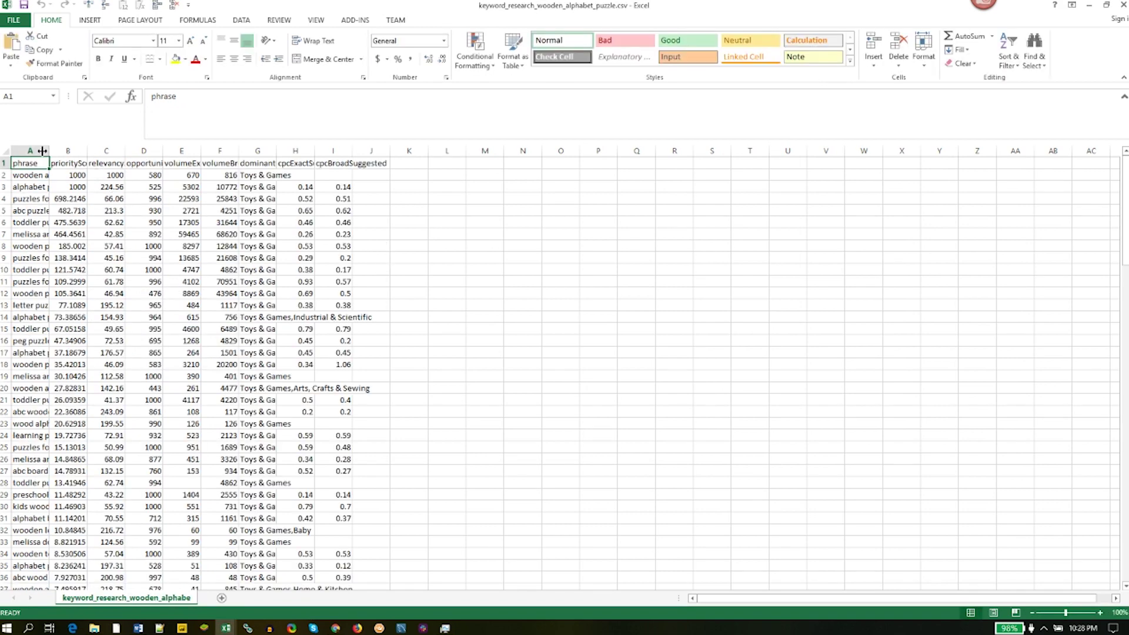
{"action": "double_click", "coordinate": [49, 151]}
Copy all phrases from A2 down in the keyword research file into column A of the blank workbook Book1, starting at A1
{"action": "key", "text": "alt+Tab"}
{"action": "key", "text": "alt+Tab"}
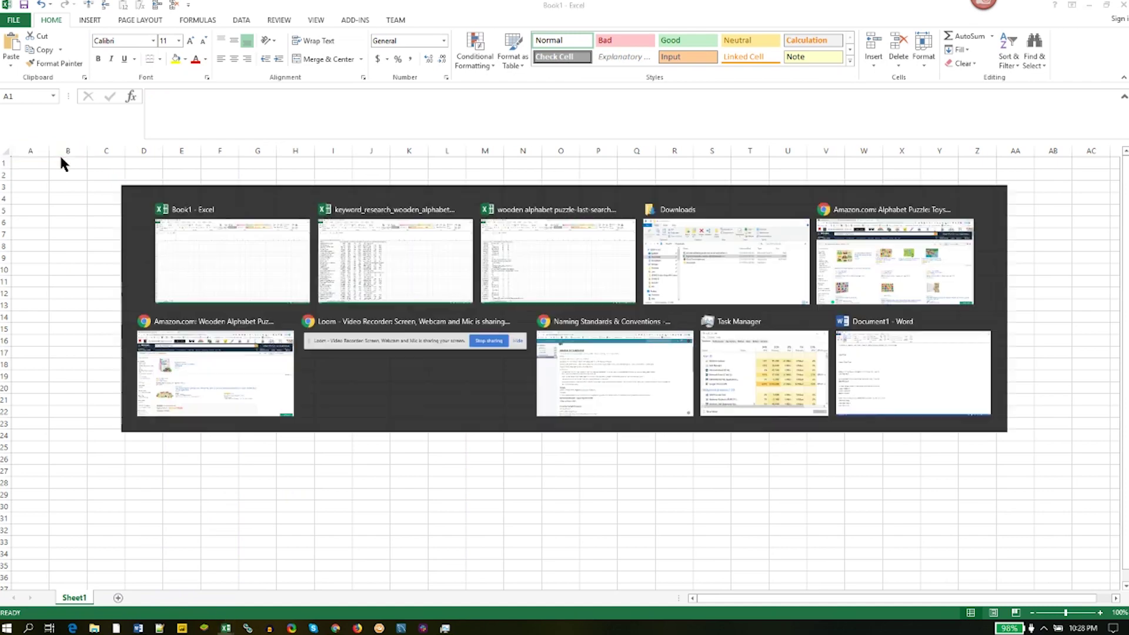
{"action": "left_click", "coordinate": [48, 176]}
{"action": "key", "text": "ctrl+shift+Down"}
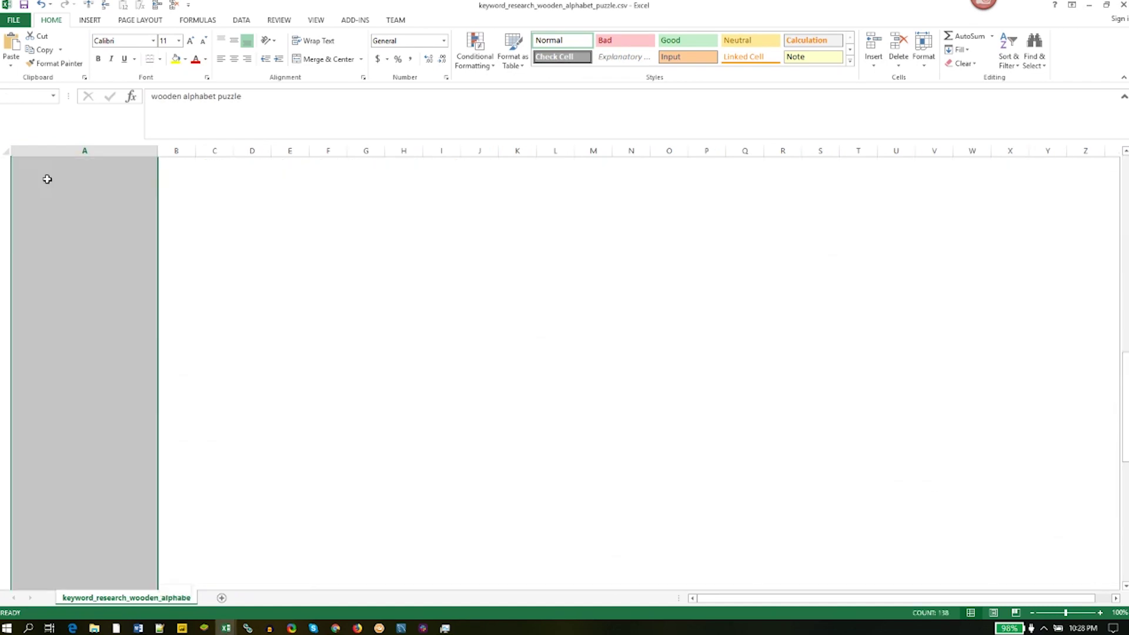
{"action": "key", "text": "ctrl+c"}
{"action": "key", "text": "alt+Tab"}
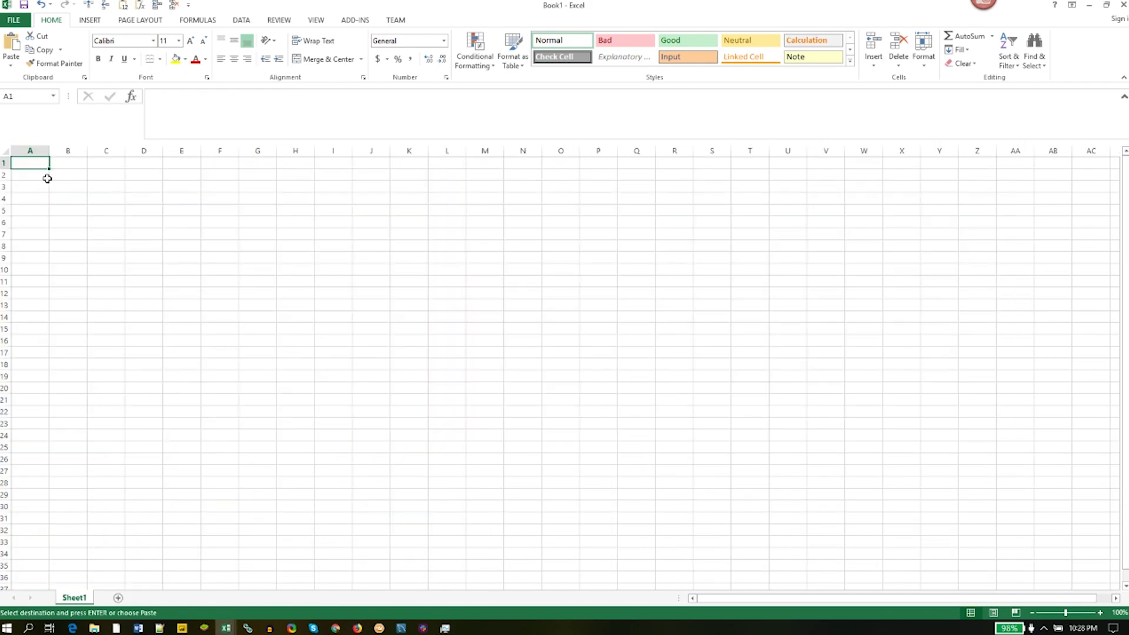
{"action": "key", "text": "ctrl+v"}
Append all keywords from A2 down in wooden alphabet puzzle-last-search-export-list.csv directly below the phrase list in Book1
{"action": "key", "text": "alt+Tab"}
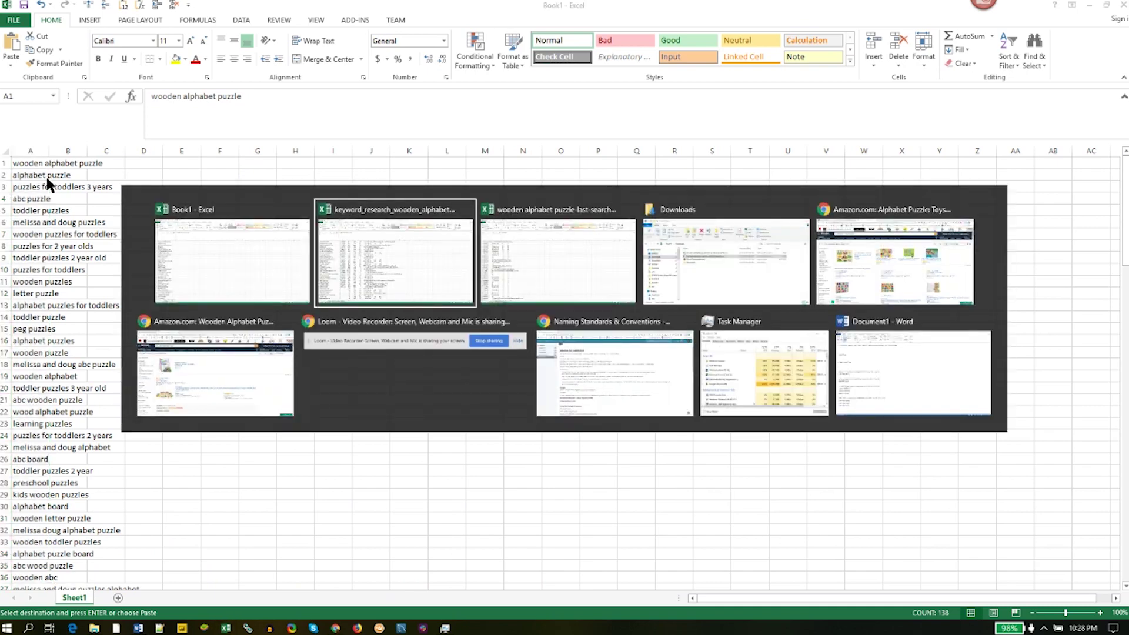
{"action": "key", "text": "alt+Tab"}
{"action": "left_click", "coordinate": [38, 175]}
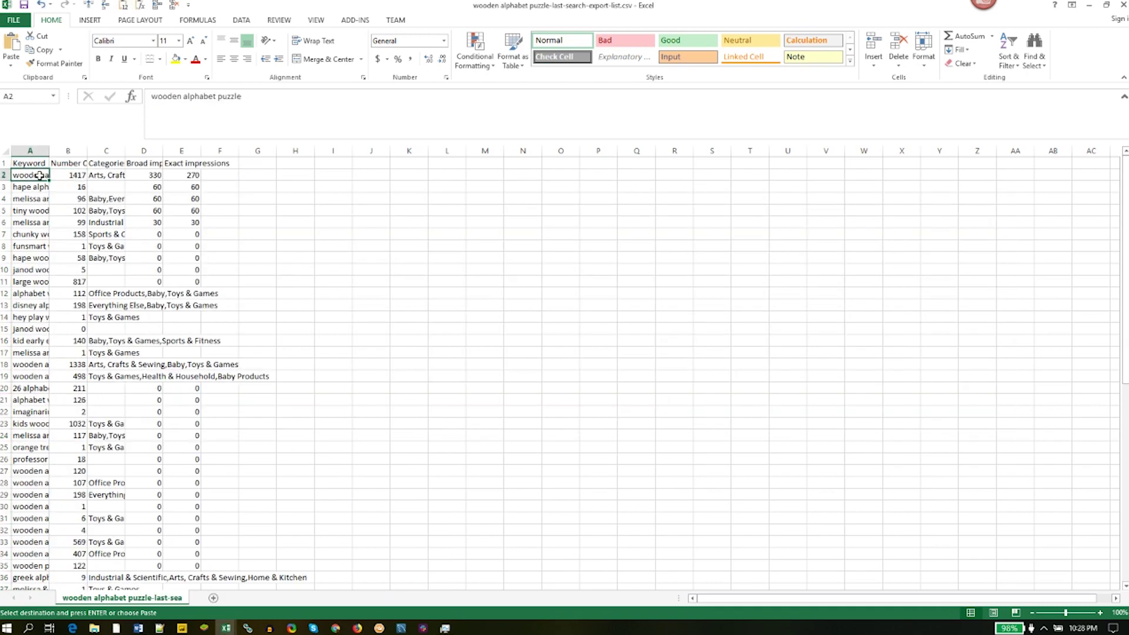
{"action": "key", "text": "ctrl+shift+Down"}
{"action": "key", "text": "ctrl+c"}
{"action": "key", "text": "alt+Tab"}
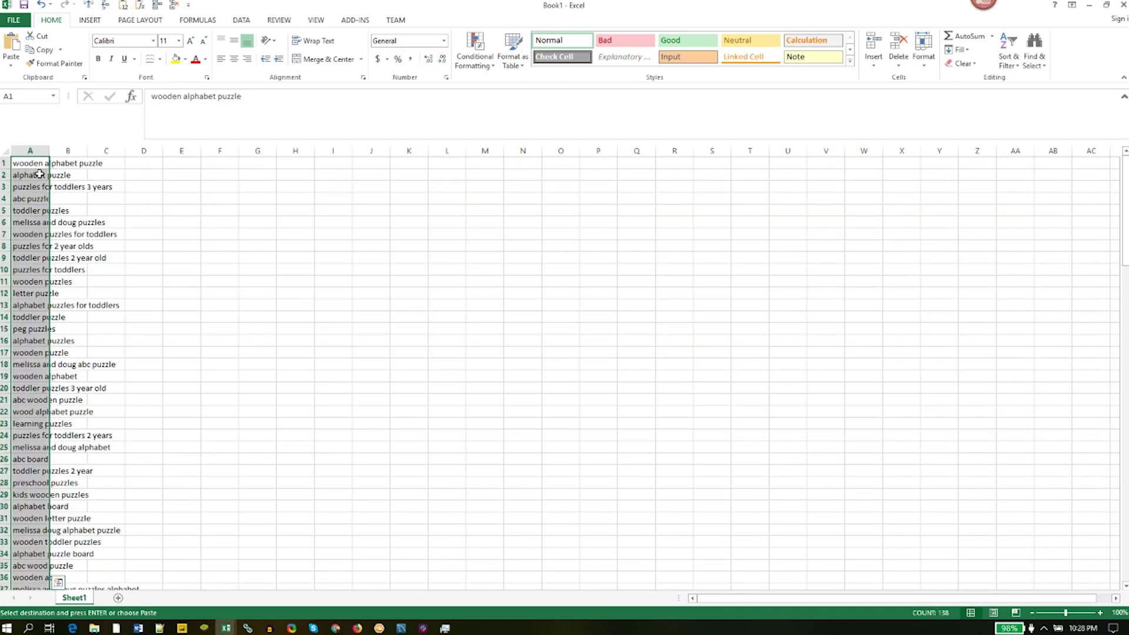
{"action": "left_click", "coordinate": [39, 175]}
{"action": "key", "text": "ctrl+Down"}
{"action": "key", "text": "Down"}
{"action": "key", "text": "Up"}
{"action": "key", "text": "Down"}
{"action": "key", "text": "ctrl+v"}
Check the end of the combined keyword list, then remove duplicates from all of its entries in column A
{"action": "key", "text": "Down"}
{"action": "key", "text": "Down"}
{"action": "key", "text": "Down"}
{"action": "key", "text": "ctrl+Down"}
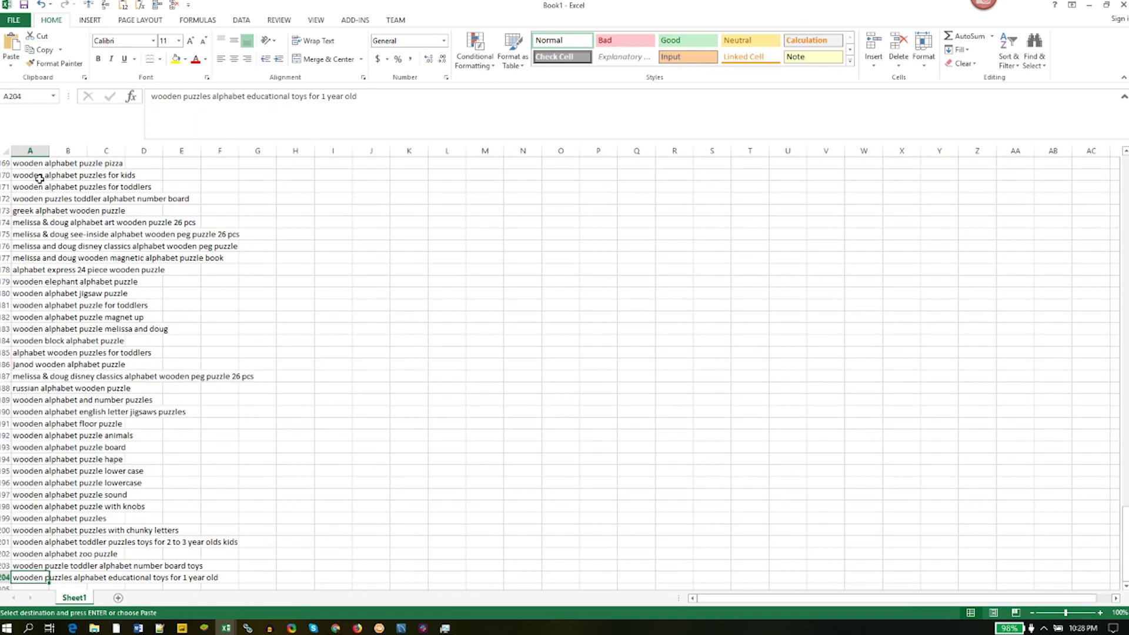
{"action": "key", "text": "Down"}
{"action": "key", "text": "Up"}
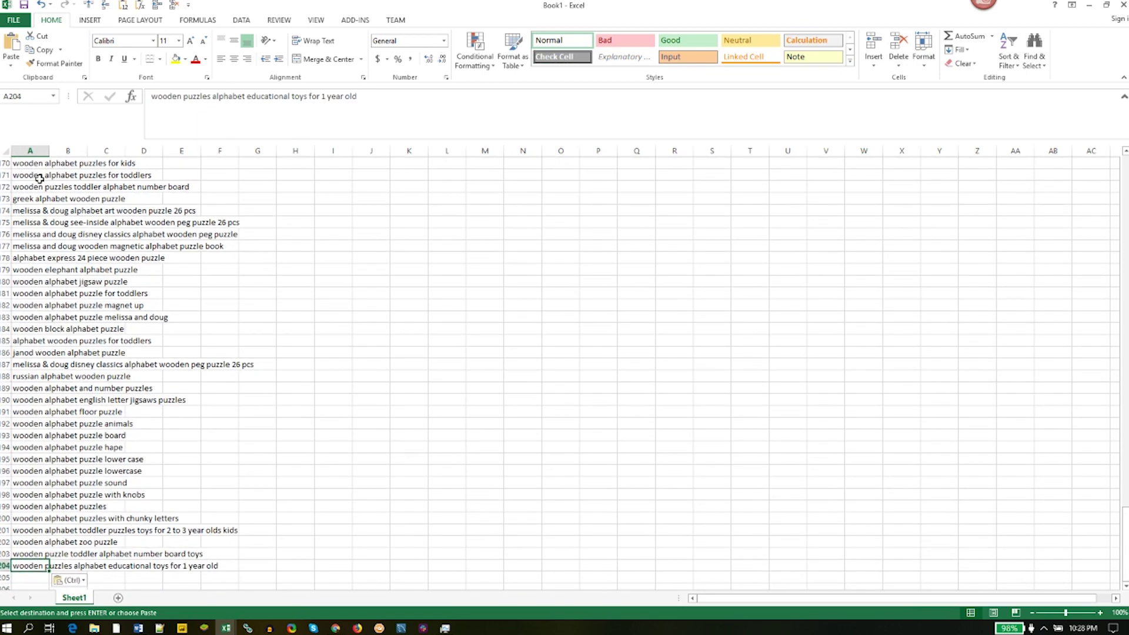
{"action": "key", "text": "ctrl+shift+Up"}
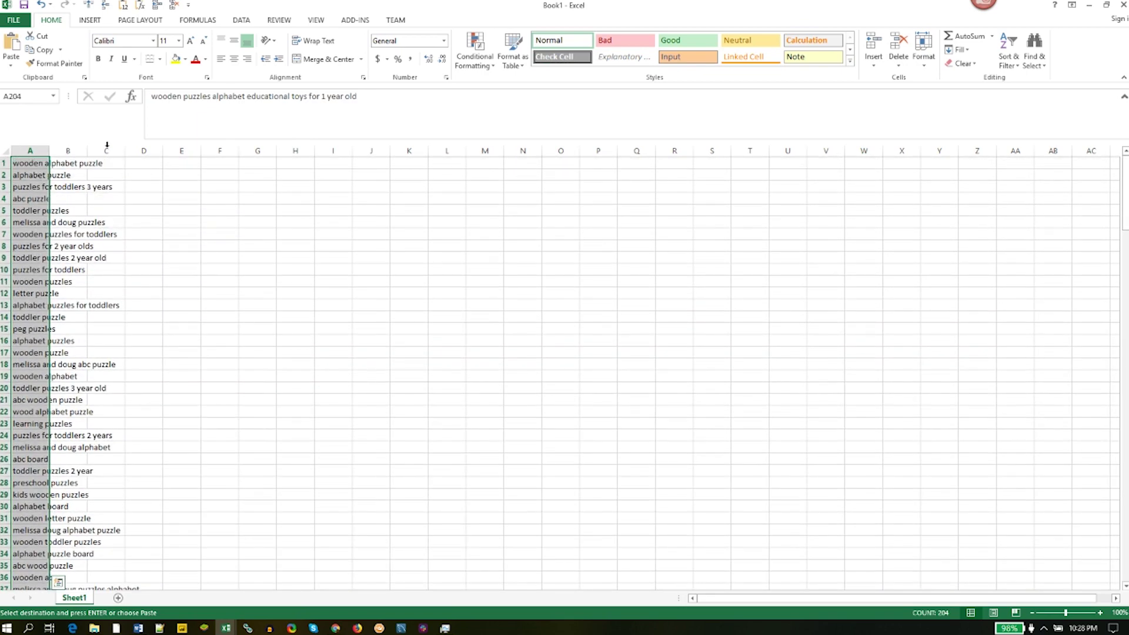
{"action": "left_click", "coordinate": [242, 18]}
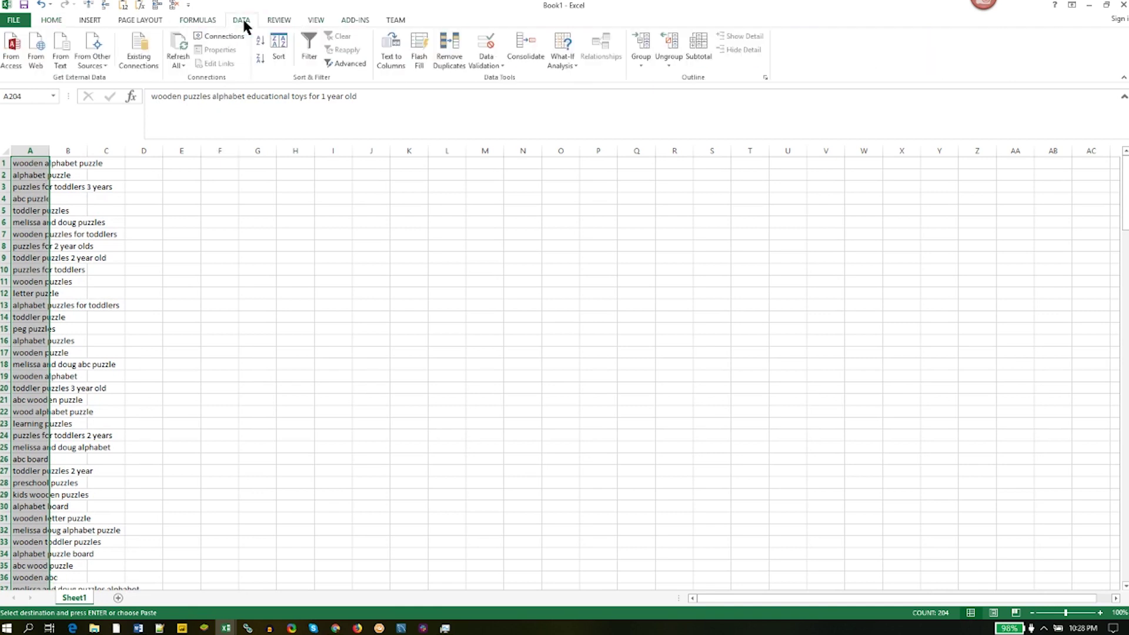
{"action": "left_click", "coordinate": [447, 59]}
{"action": "left_click", "coordinate": [678, 409]}
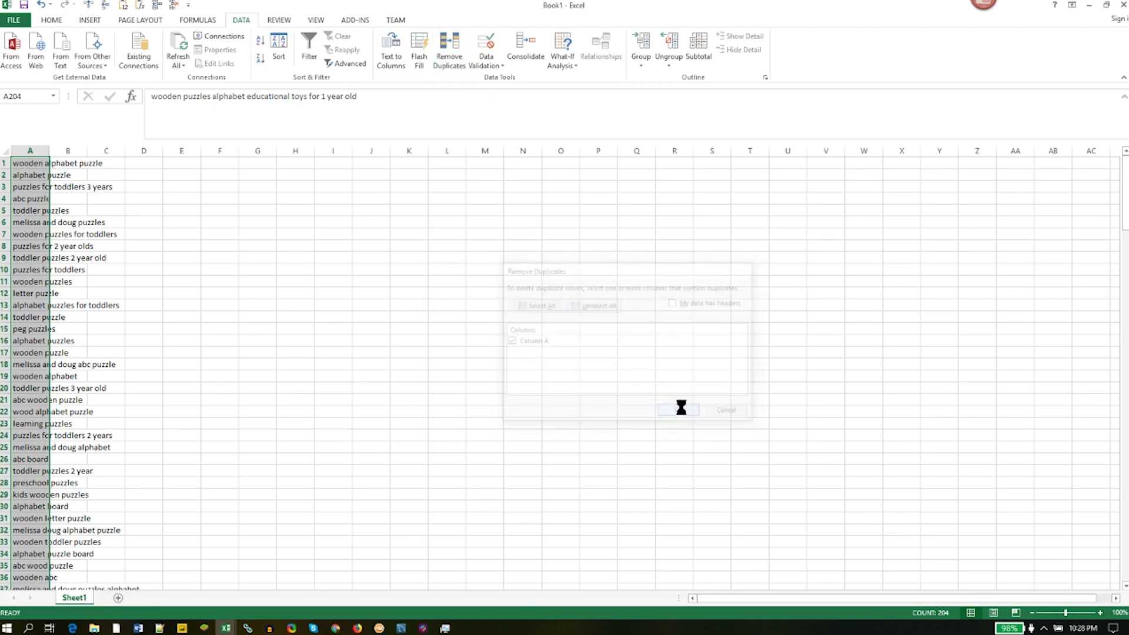
{"action": "left_click", "coordinate": [561, 344]}
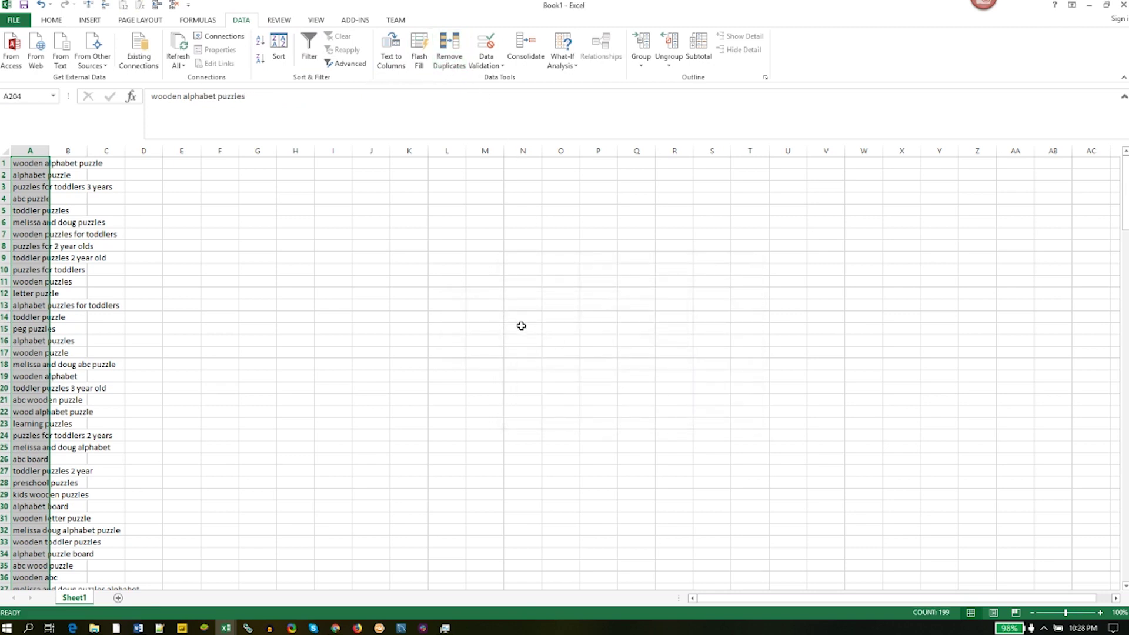
Copy the whole deduplicated keyword list in column A of Book1
{"action": "left_click", "coordinate": [41, 317]}
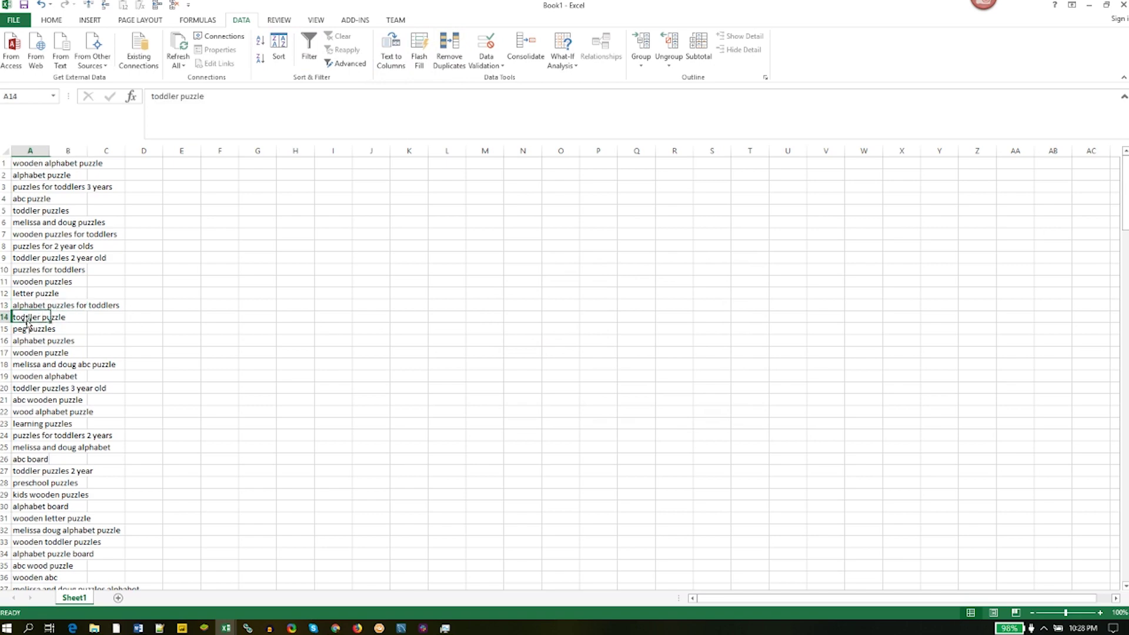
{"action": "key", "text": "ctrl+Down"}
{"action": "key", "text": "ctrl+shift+Up"}
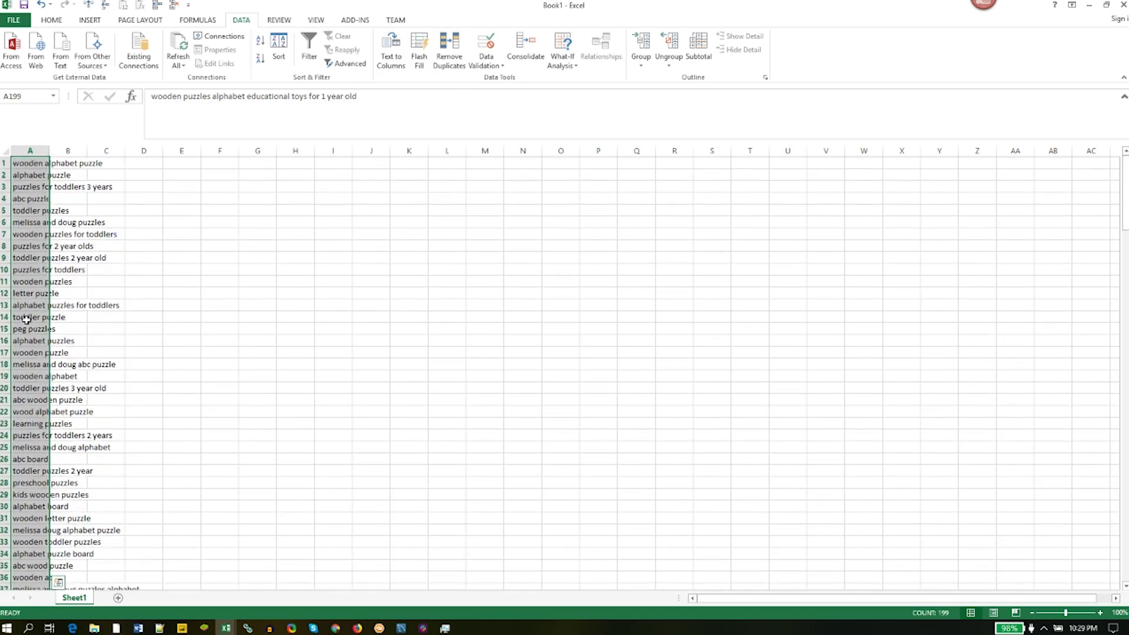
{"action": "key", "text": "ctrl+c"}
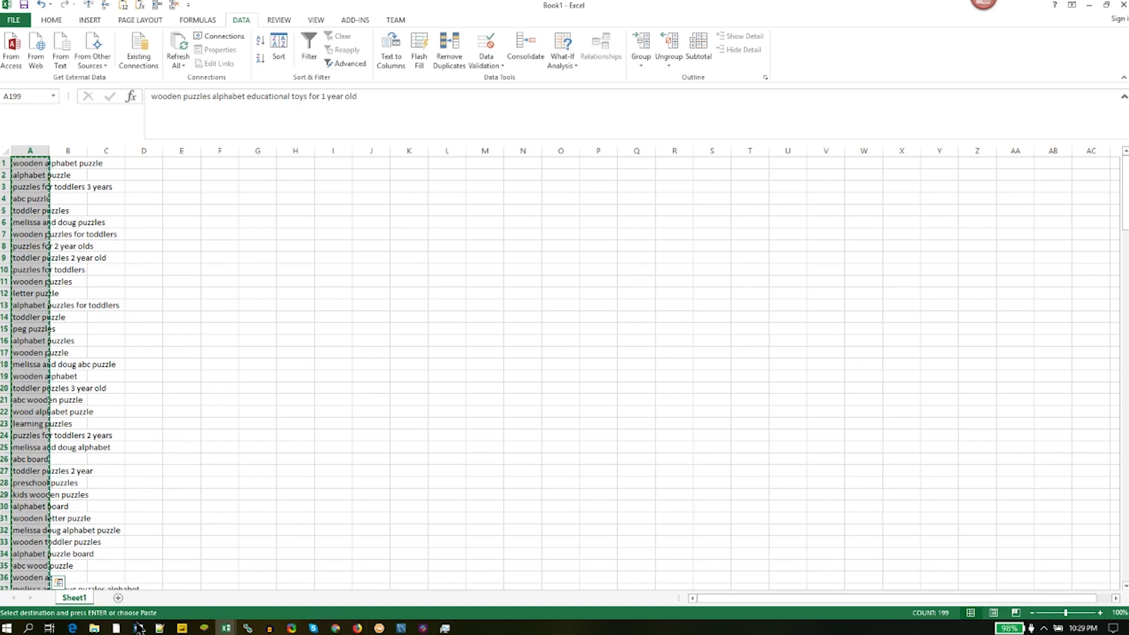
Switch to Chrome and open Campaign Manager in Amazon Seller Central from the Manage Inventory page
{"action": "left_click", "coordinate": [343, 627]}
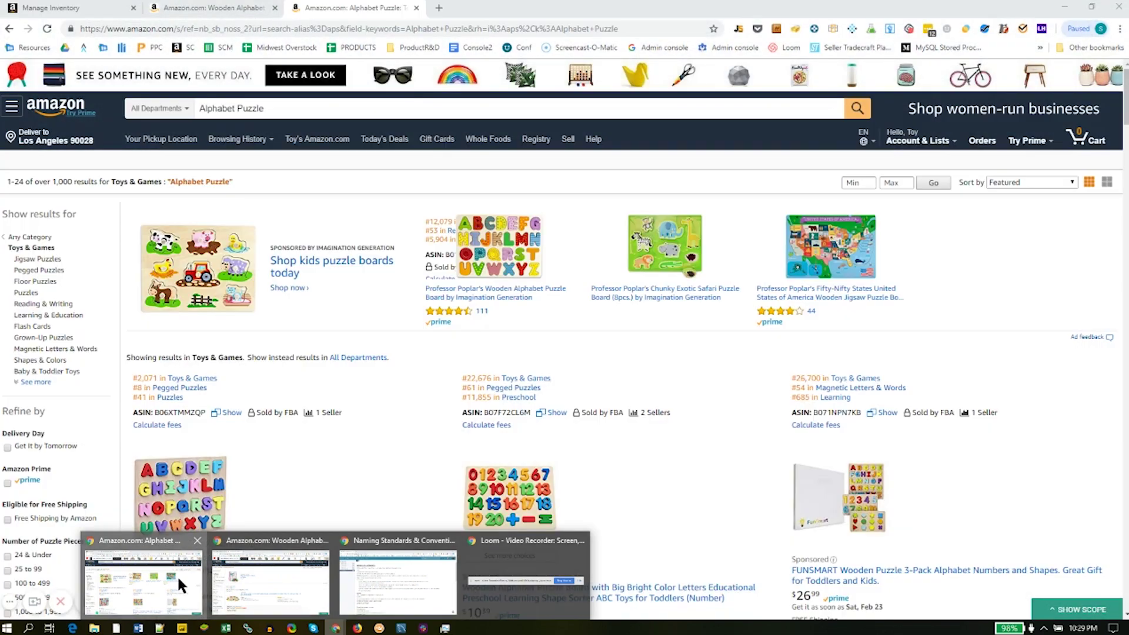
{"action": "left_click", "coordinate": [178, 574]}
{"action": "left_click", "coordinate": [141, 7]}
{"action": "mouse_move", "coordinate": [345, 74]}
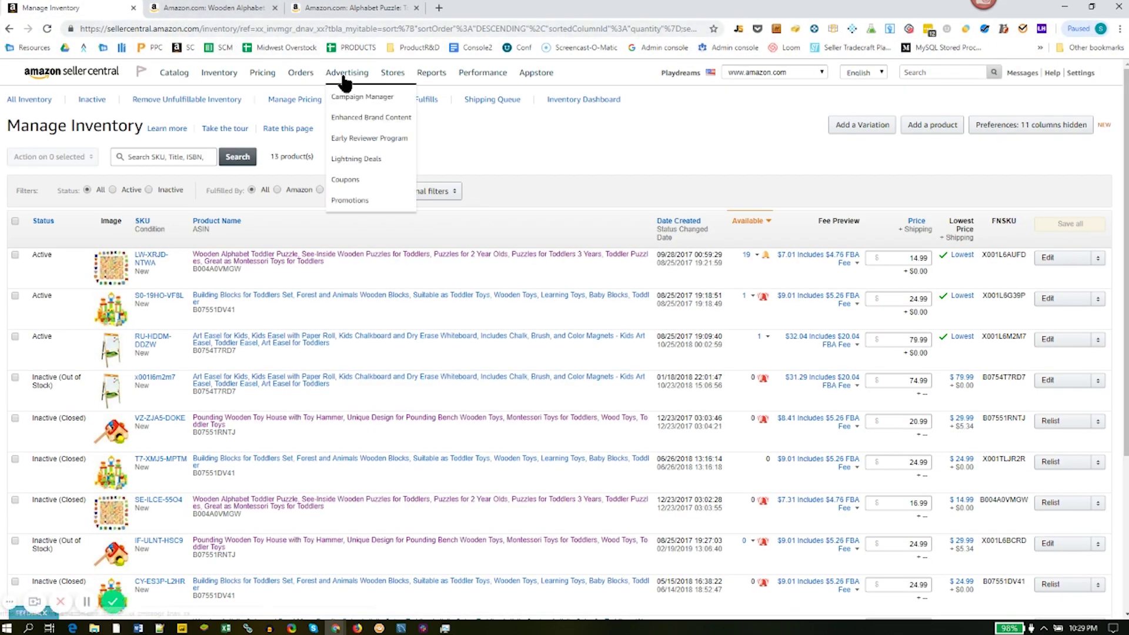
{"action": "left_click", "coordinate": [362, 97]}
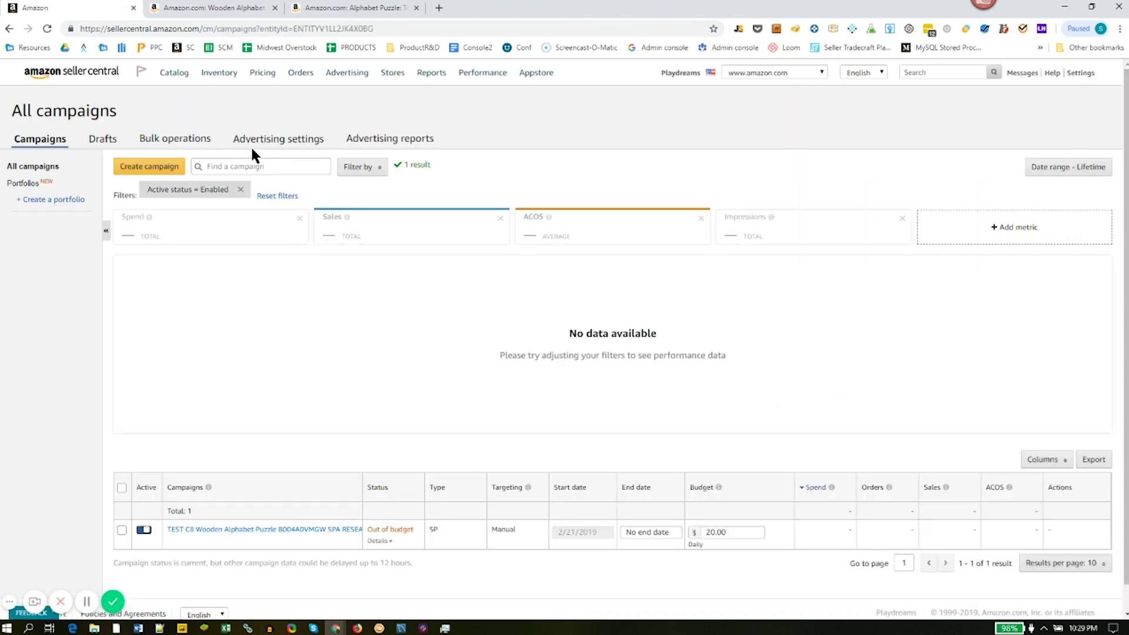
Turn off the existing test campaign and start creating a new Sponsored Products campaign
{"action": "left_click", "coordinate": [143, 529]}
{"action": "left_click", "coordinate": [173, 168]}
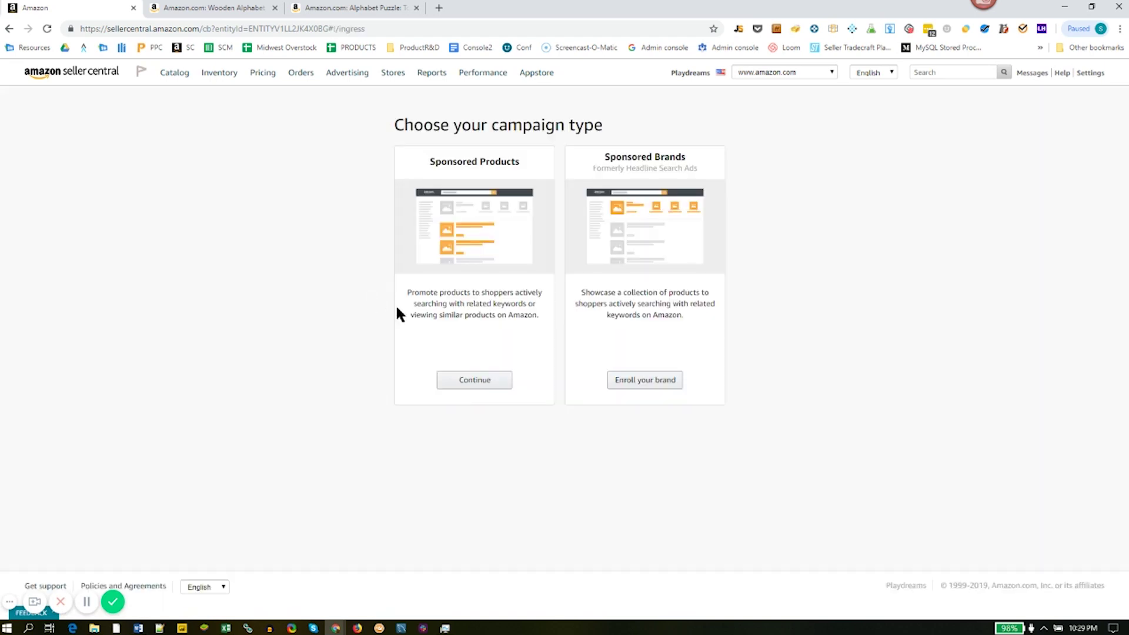
{"action": "left_click", "coordinate": [488, 379]}
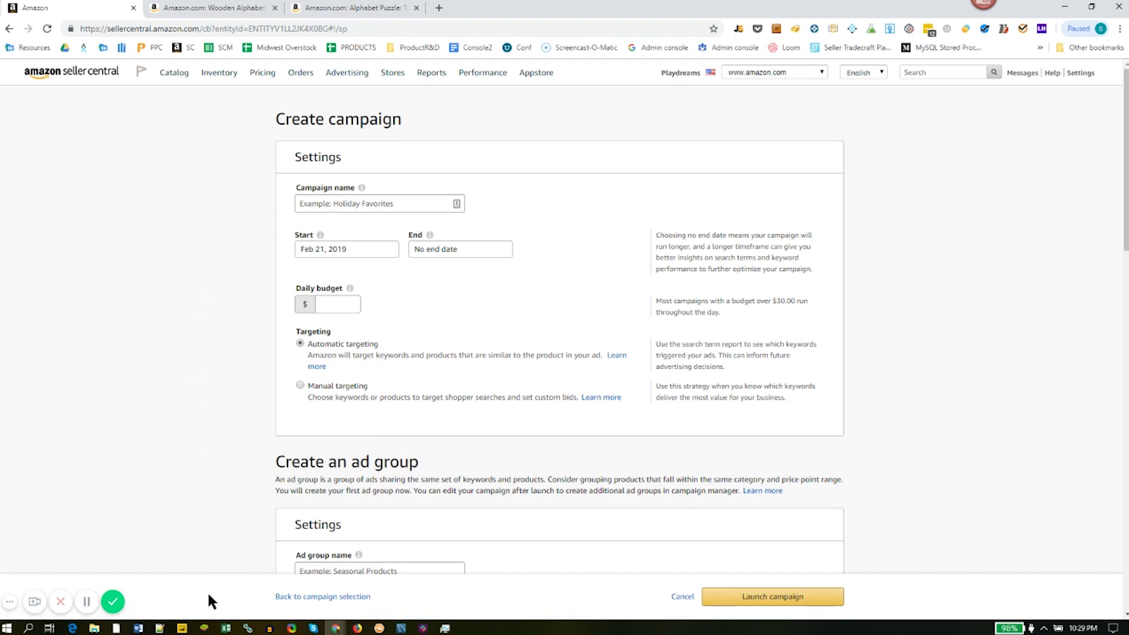
Switch to the Word document and examine the campaign naming template, including its YYYYMMDD date part
{"action": "left_click", "coordinate": [138, 628]}
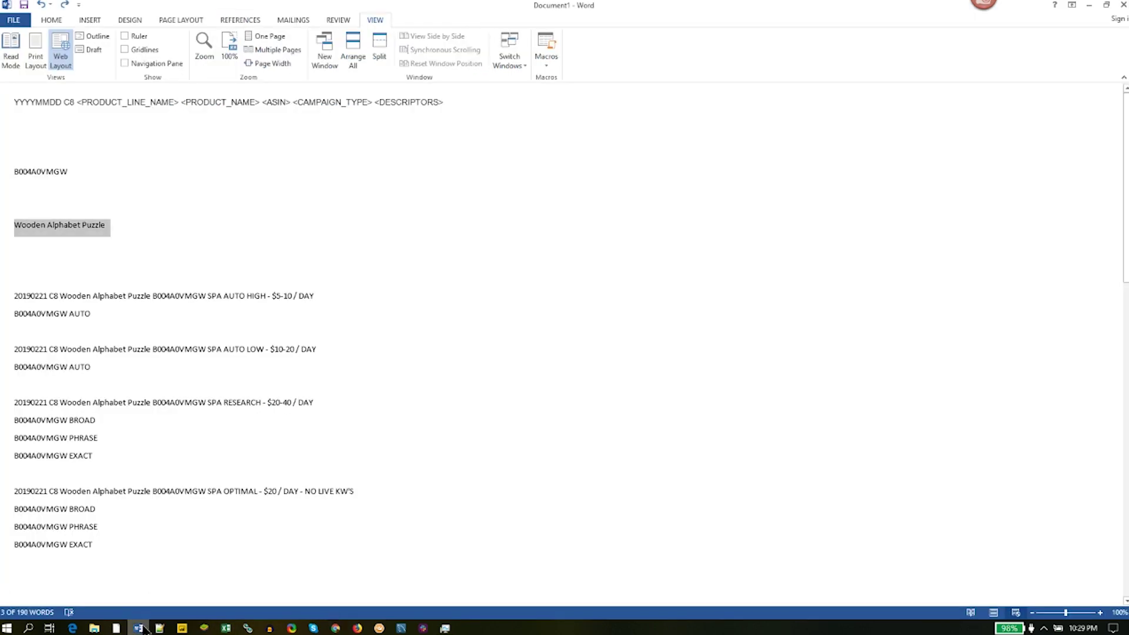
{"action": "left_click", "coordinate": [188, 189]}
{"action": "left_click", "coordinate": [485, 108]}
{"action": "left_click_drag", "start_coordinate": [485, 108], "coordinate": [11, 103]}
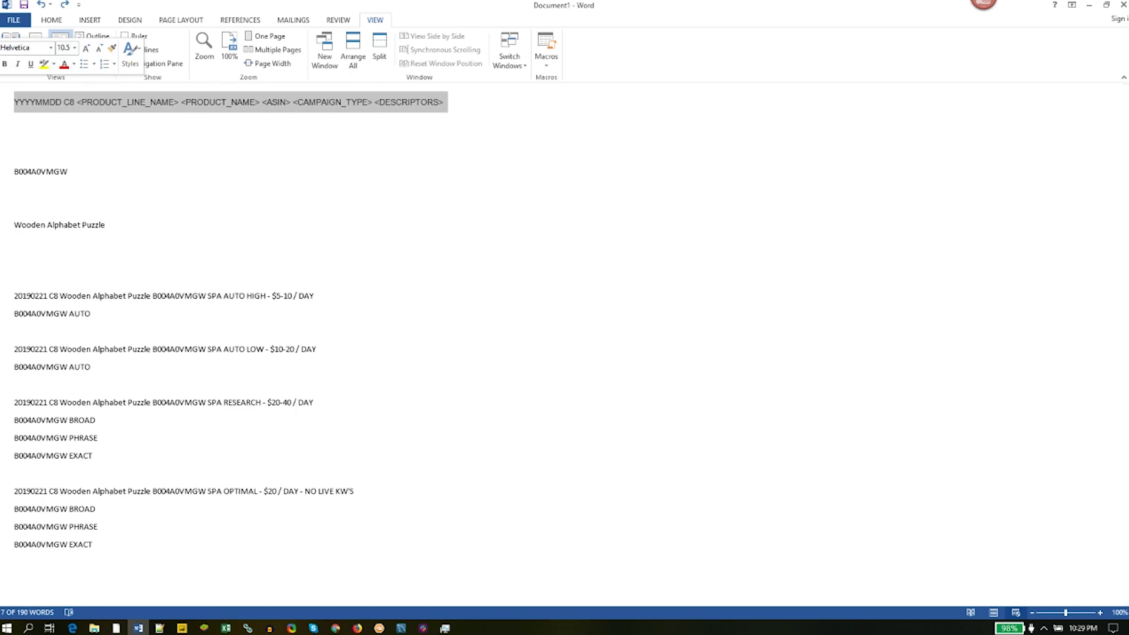
{"action": "left_click", "coordinate": [73, 120]}
{"action": "double_click", "coordinate": [37, 104]}
{"action": "left_click", "coordinate": [38, 103]}
{"action": "left_click", "coordinate": [38, 106]}
{"action": "double_click", "coordinate": [36, 105]}
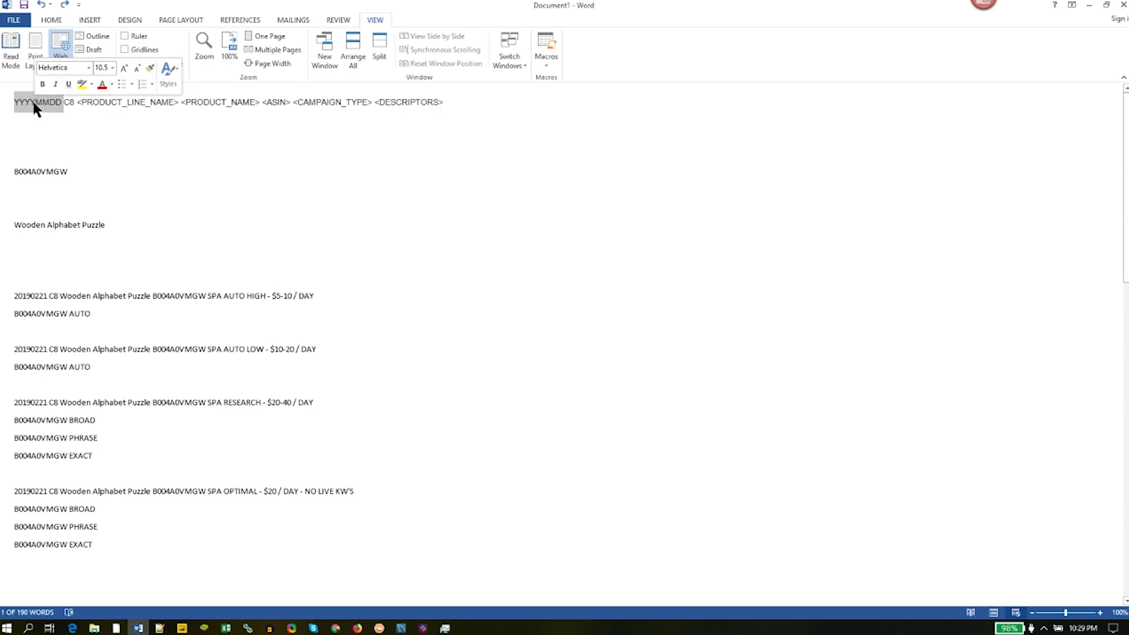
{"action": "left_click", "coordinate": [109, 145]}
Examine the product line name and product name placeholders in the campaign naming template
{"action": "key", "text": "ctrl"}
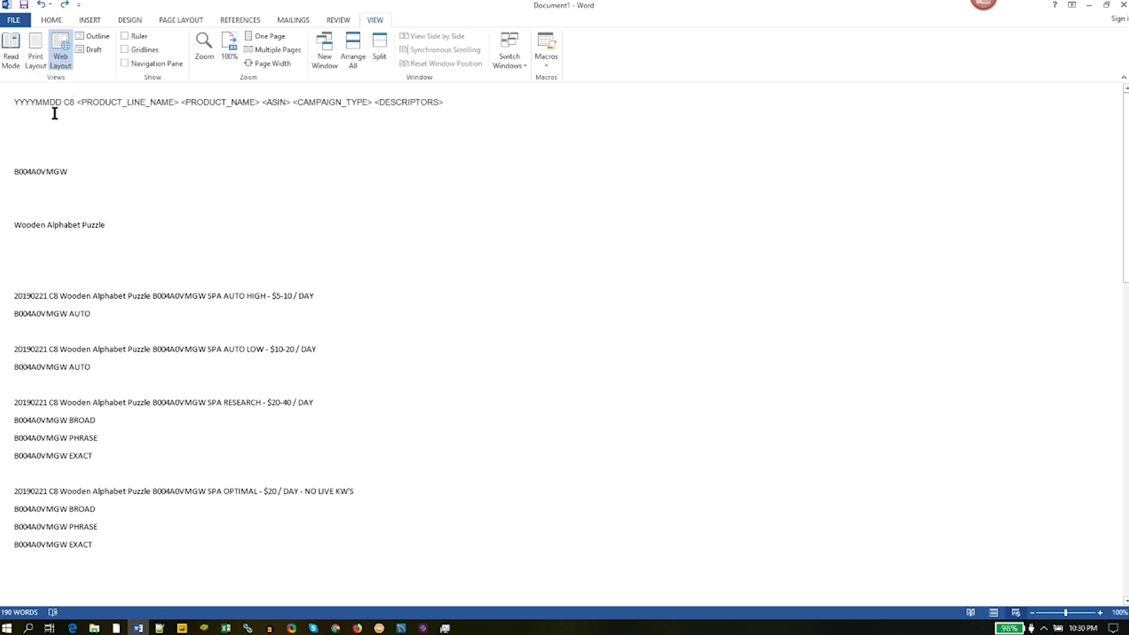
{"action": "key", "text": "ctrl"}
{"action": "left_click_drag", "start_coordinate": [84, 106], "coordinate": [163, 112]}
{"action": "left_click", "coordinate": [163, 111]}
{"action": "key", "text": "ctrl"}
{"action": "left_click_drag", "start_coordinate": [209, 111], "coordinate": [212, 112]}
{"action": "double_click", "coordinate": [213, 110]}
{"action": "left_click", "coordinate": [214, 109]}
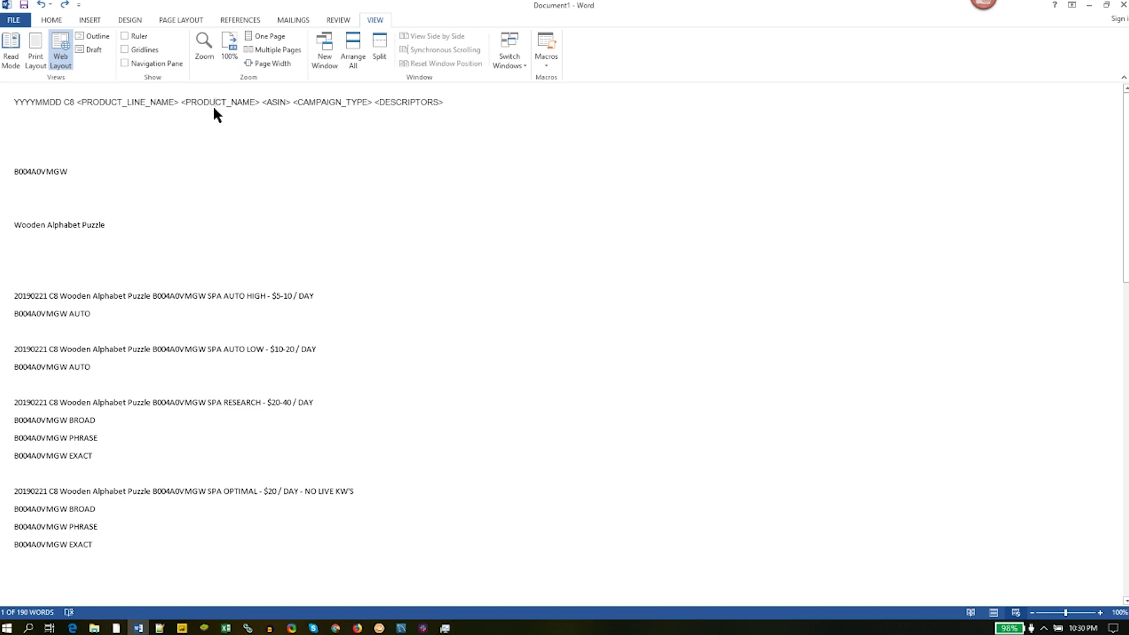
{"action": "double_click", "coordinate": [167, 105]}
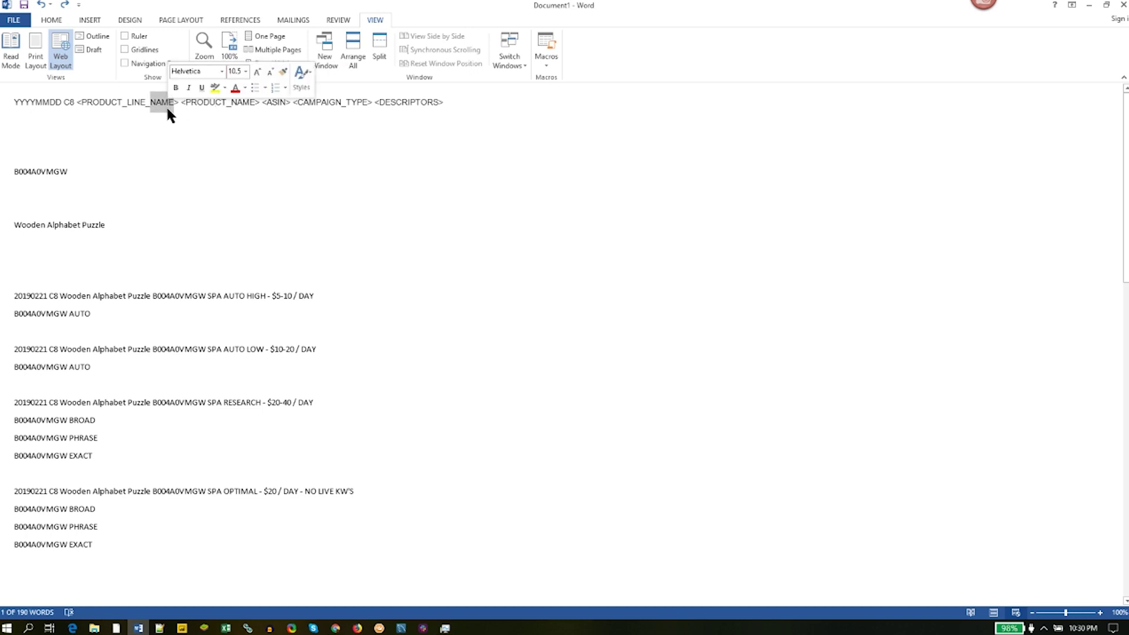
{"action": "left_click", "coordinate": [167, 105]}
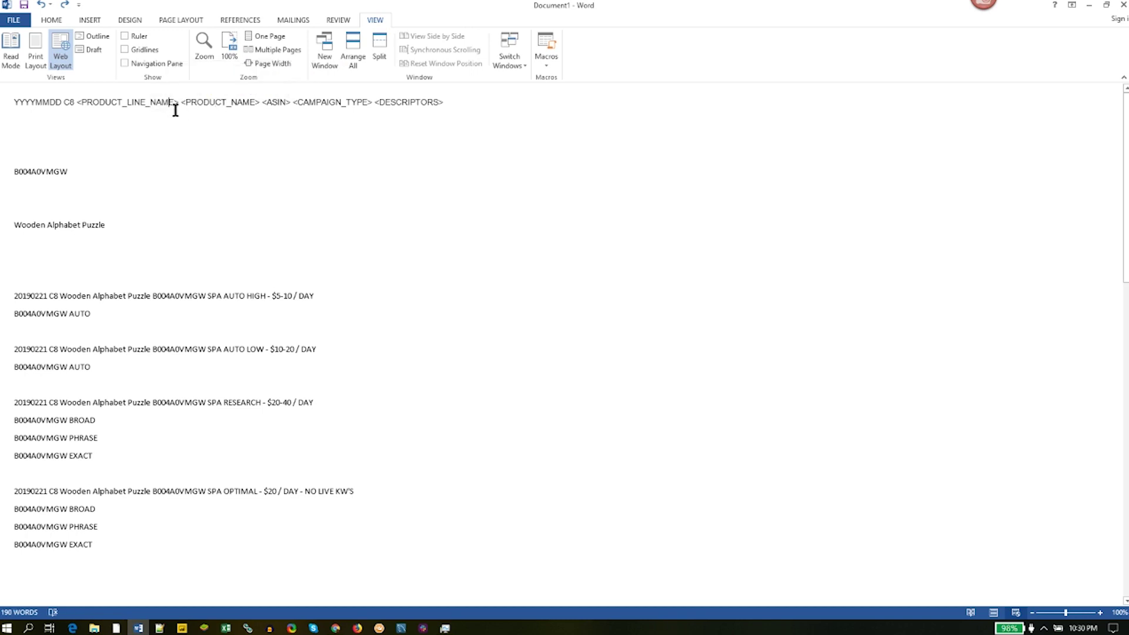
{"action": "double_click", "coordinate": [221, 107]}
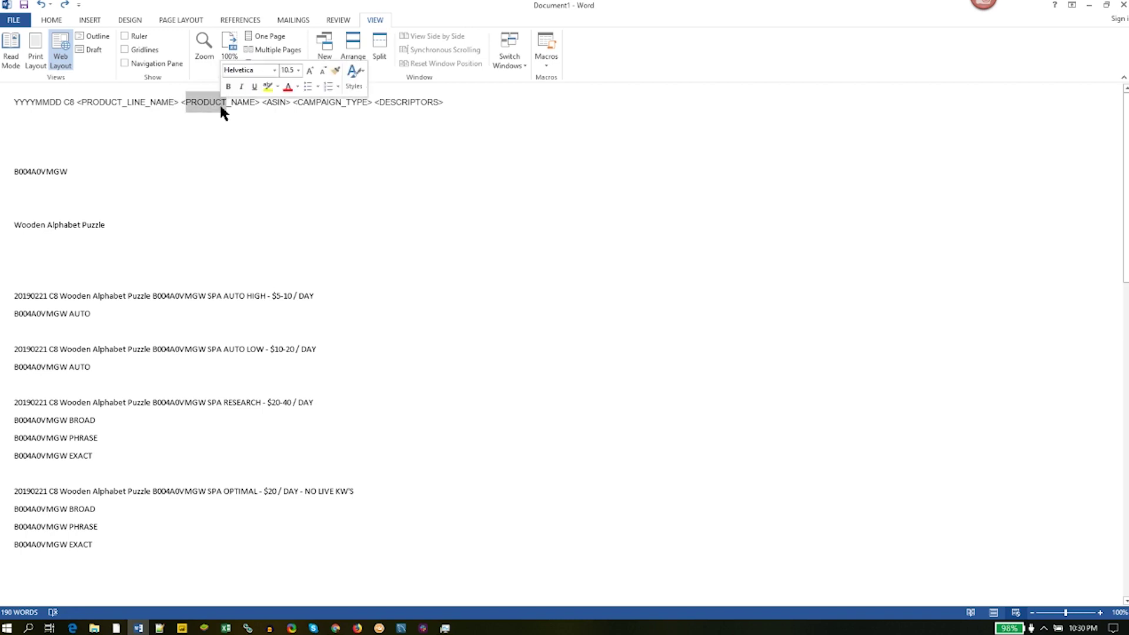
Insert a blank line below the naming template and review its ASIN and campaign type placeholders alongside the listed product ASIN
{"action": "left_click", "coordinate": [275, 118]}
{"action": "key", "text": "Return"}
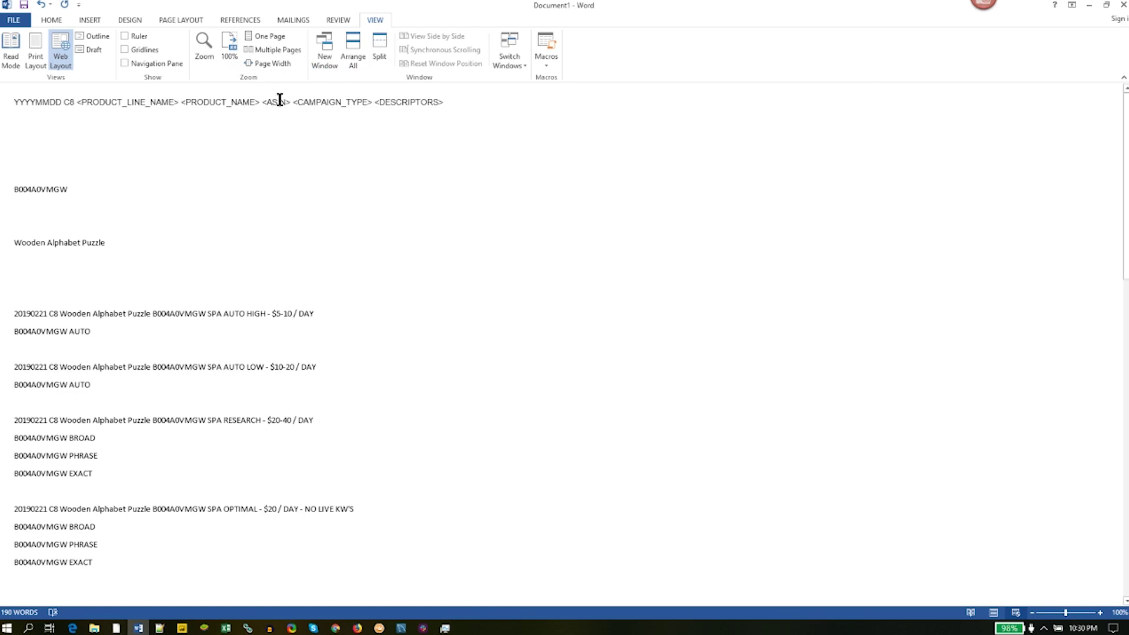
{"action": "double_click", "coordinate": [58, 190]}
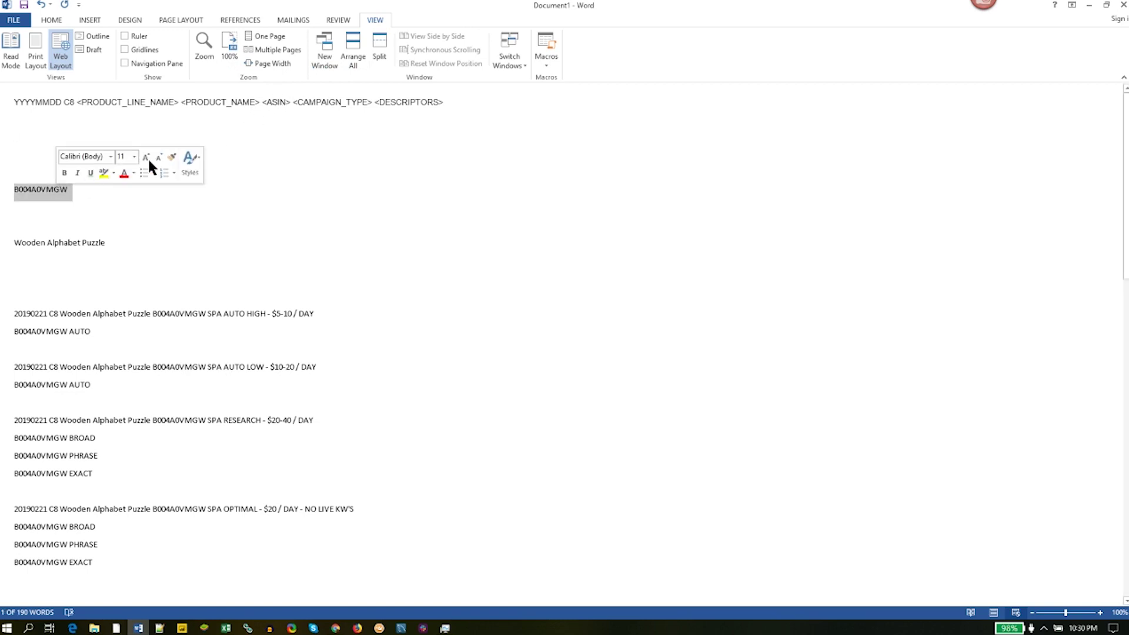
{"action": "double_click", "coordinate": [276, 105]}
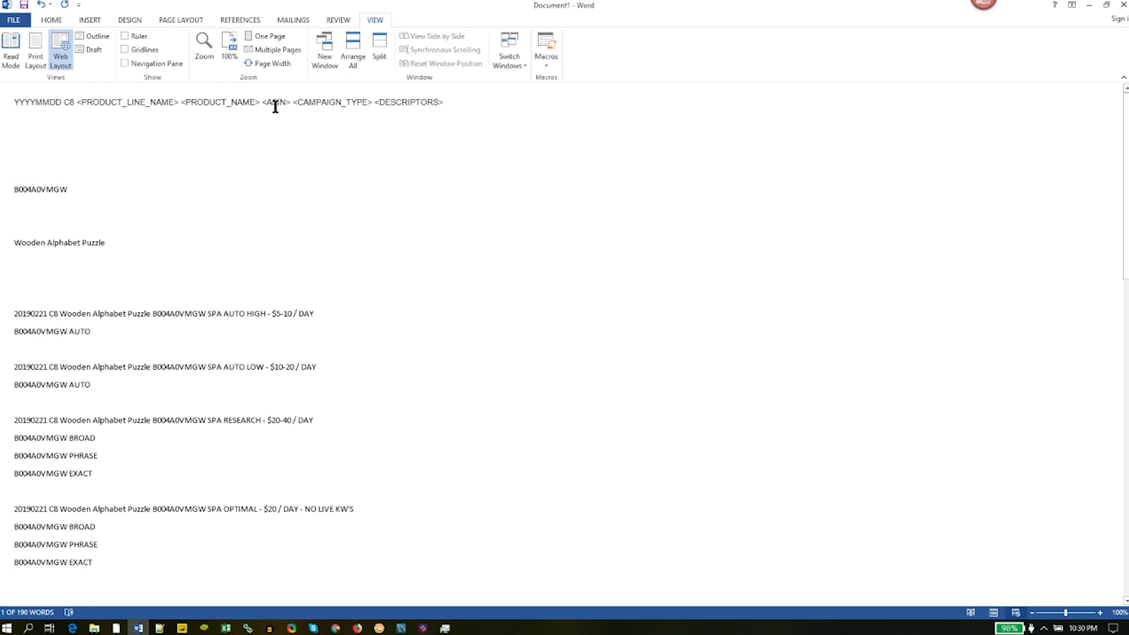
{"action": "double_click", "coordinate": [306, 105]}
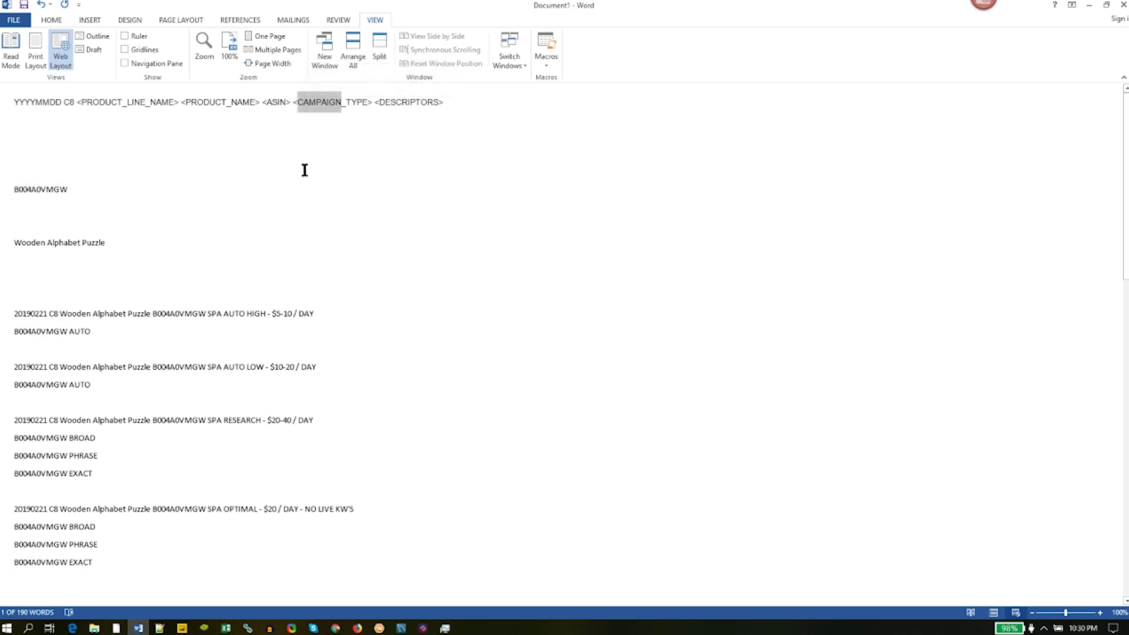
{"action": "left_click", "coordinate": [321, 135]}
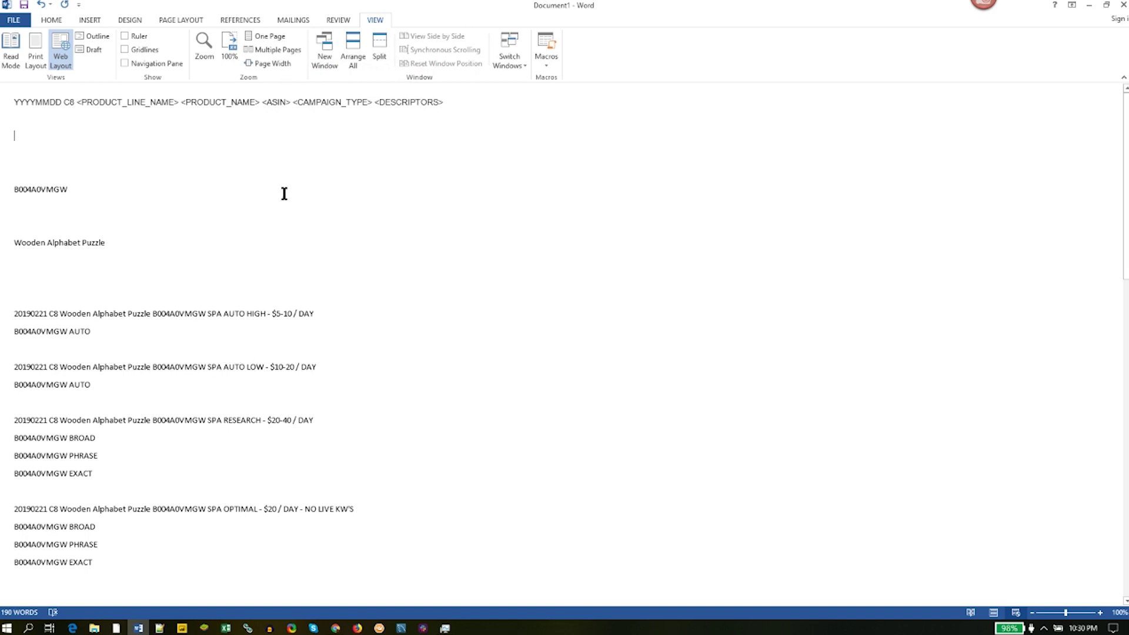
Try to replace the <DESCRIPTORS> placeholder in the naming template with PLACEMENT TOP, and undo the replacement
{"action": "left_click_drag", "start_coordinate": [376, 105], "coordinate": [464, 113]}
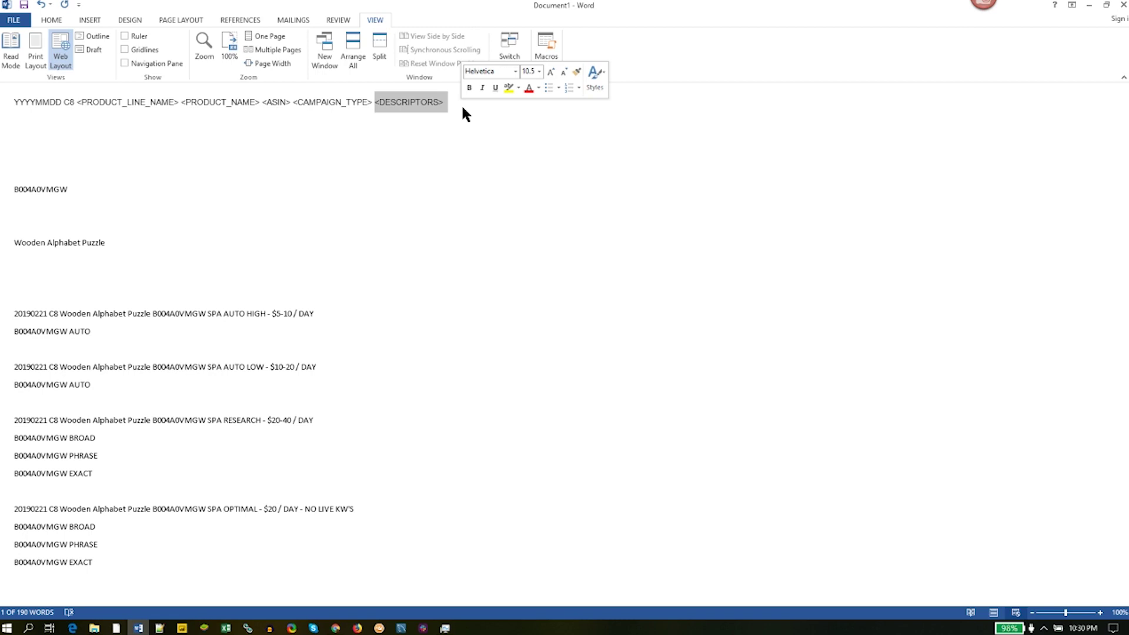
{"action": "left_click", "coordinate": [378, 101]}
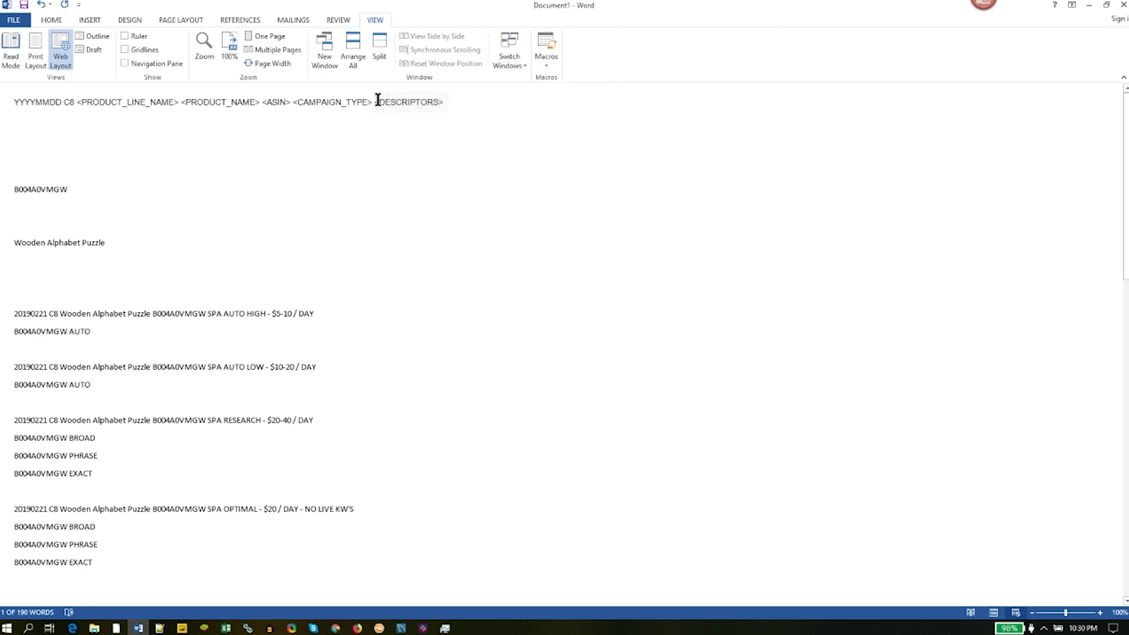
{"action": "left_click_drag", "start_coordinate": [372, 101], "coordinate": [504, 106]}
{"action": "type", "text": "PLACEMENTM"}
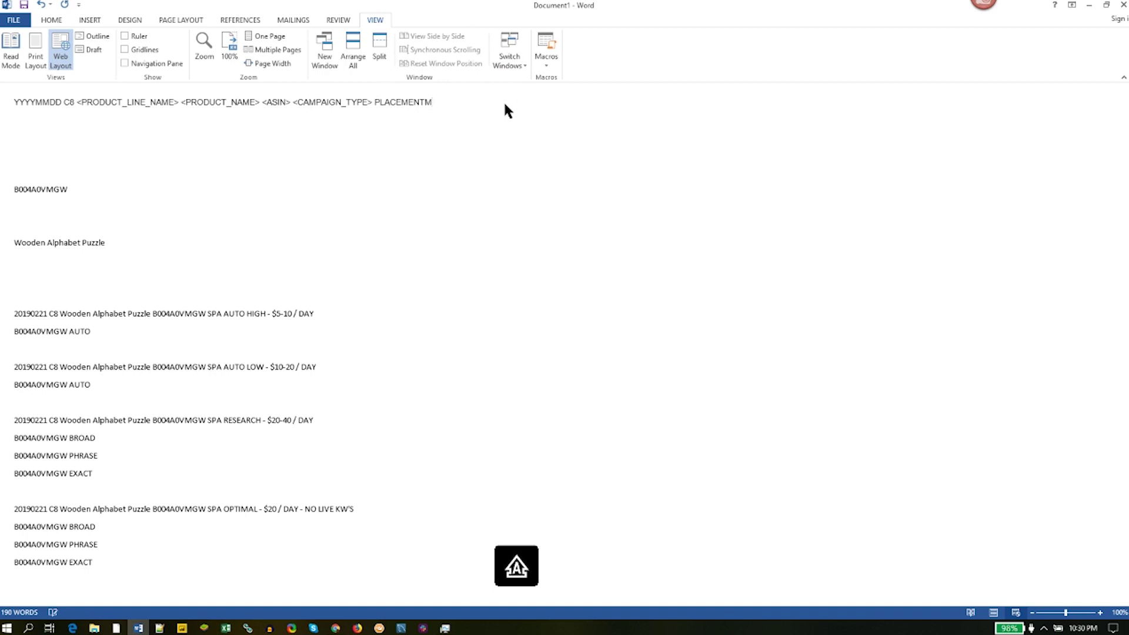
{"action": "key", "text": "BackSpace"}
{"action": "type", "text": "TOP"}
{"action": "key", "text": "BackSpace"}
{"action": "key", "text": "BackSpace"}
{"action": "key", "text": "BackSpace"}
{"action": "key", "text": "BackSpace"}
{"action": "key", "text": "BackSpace"}
{"action": "key", "text": "BackSpace"}
{"action": "key", "text": "BackSpace"}
{"action": "key", "text": "BackSpace"}
{"action": "key", "text": "BackSpace"}
{"action": "key", "text": "BackSpace"}
{"action": "key", "text": "BackSpace"}
{"action": "key", "text": "BackSpace"}
{"action": "key", "text": "BackSpace"}
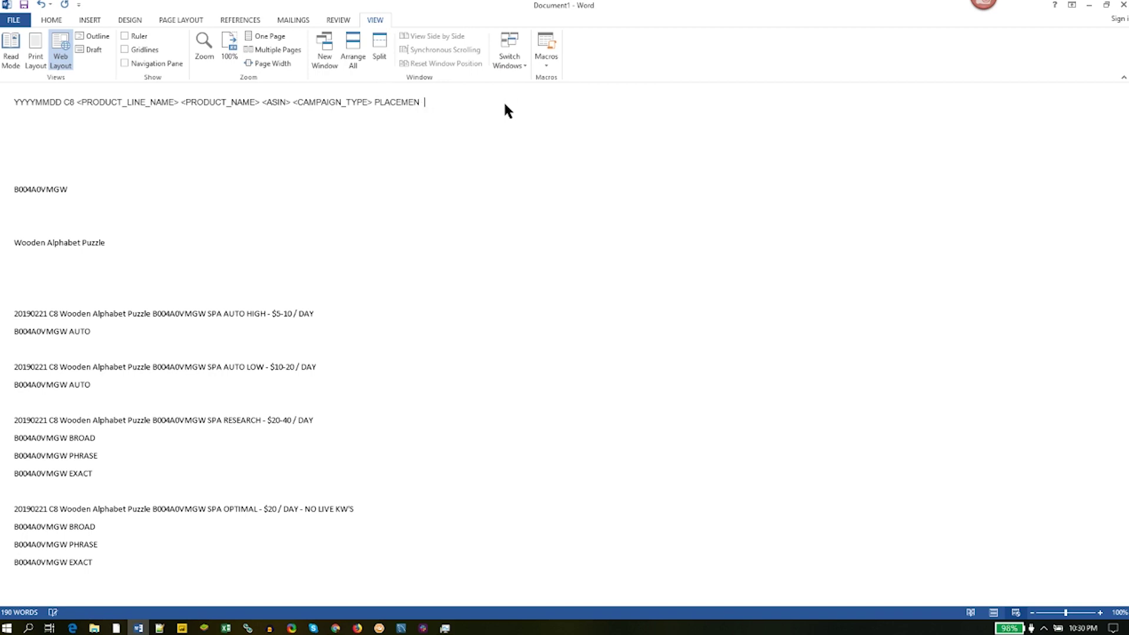
{"action": "key", "text": "ctrl+z"}
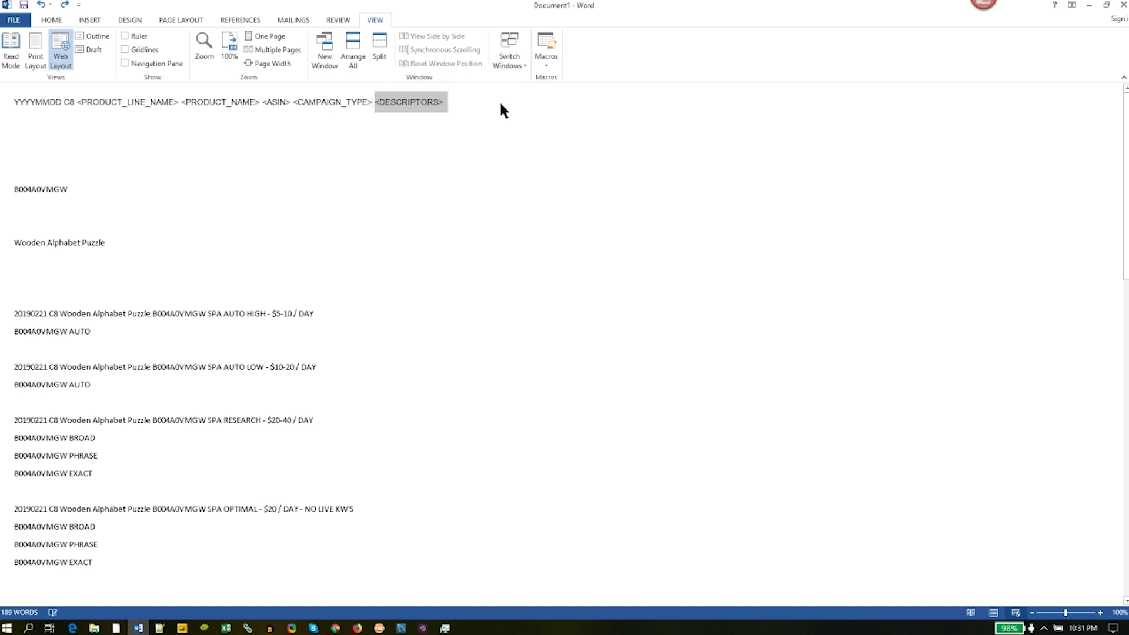
{"action": "left_click", "coordinate": [457, 103]}
Examine the <ASIN> placeholder in the campaign naming template
{"action": "left_click", "coordinate": [277, 155]}
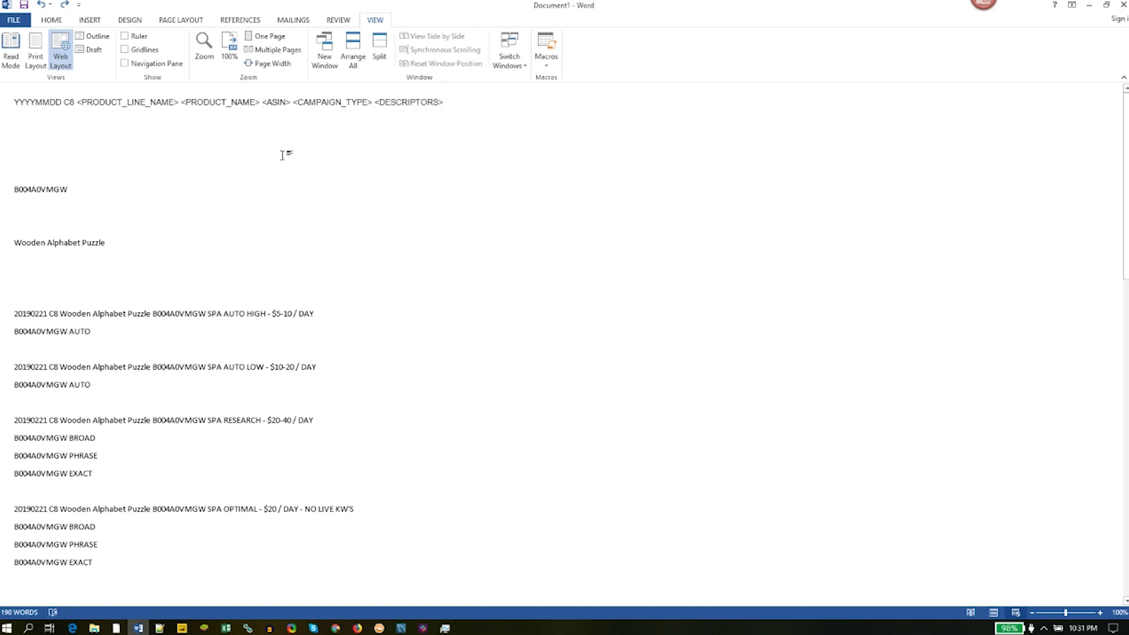
{"action": "left_click", "coordinate": [250, 136]}
{"action": "double_click", "coordinate": [274, 103]}
{"action": "left_click", "coordinate": [277, 112]}
{"action": "double_click", "coordinate": [269, 97]}
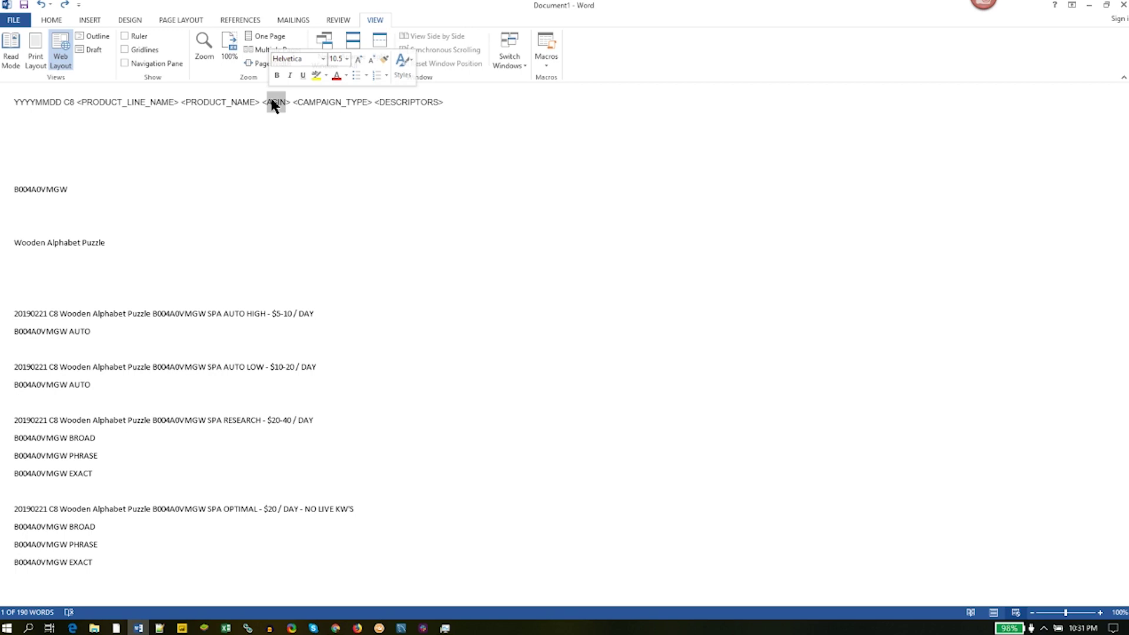
{"action": "left_click", "coordinate": [241, 128]}
Copy "20190221 C8 Wooden Alphabet Puzzle B004A0VMGW SPA AUTO HIGH" from the Word document into the new Amazon campaign's name
{"action": "key", "text": "alt+Tab"}
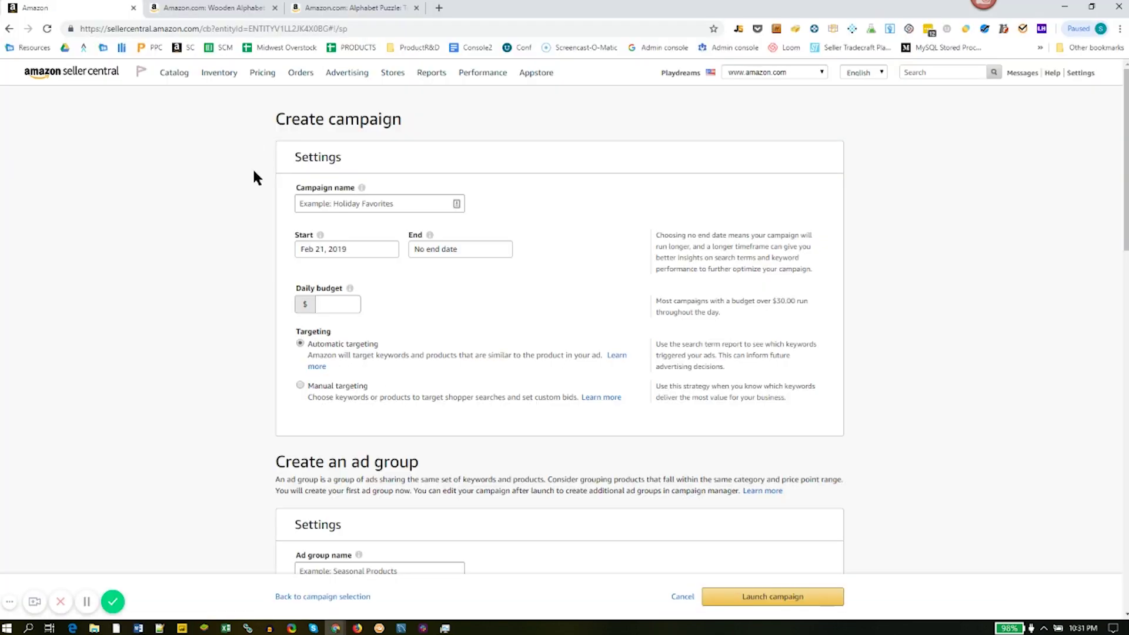
{"action": "key", "text": "alt+Tab"}
{"action": "left_click", "coordinate": [266, 313]}
{"action": "key", "text": "shift+Home"}
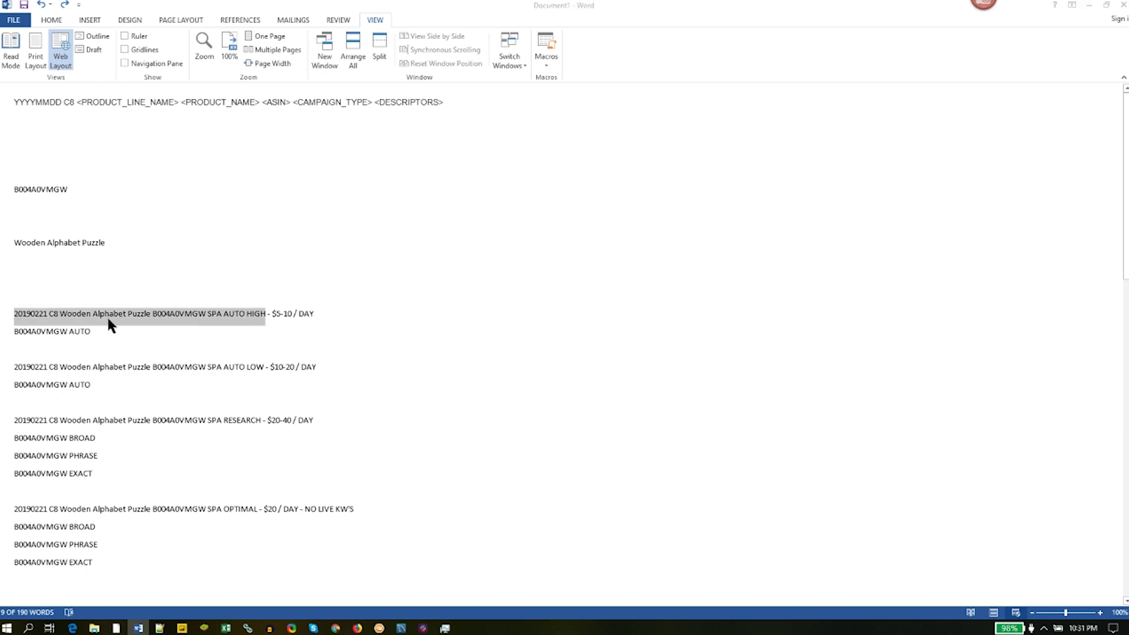
{"action": "key", "text": "alt+Tab"}
{"action": "left_click", "coordinate": [327, 201]}
{"action": "key", "text": "ctrl+v"}
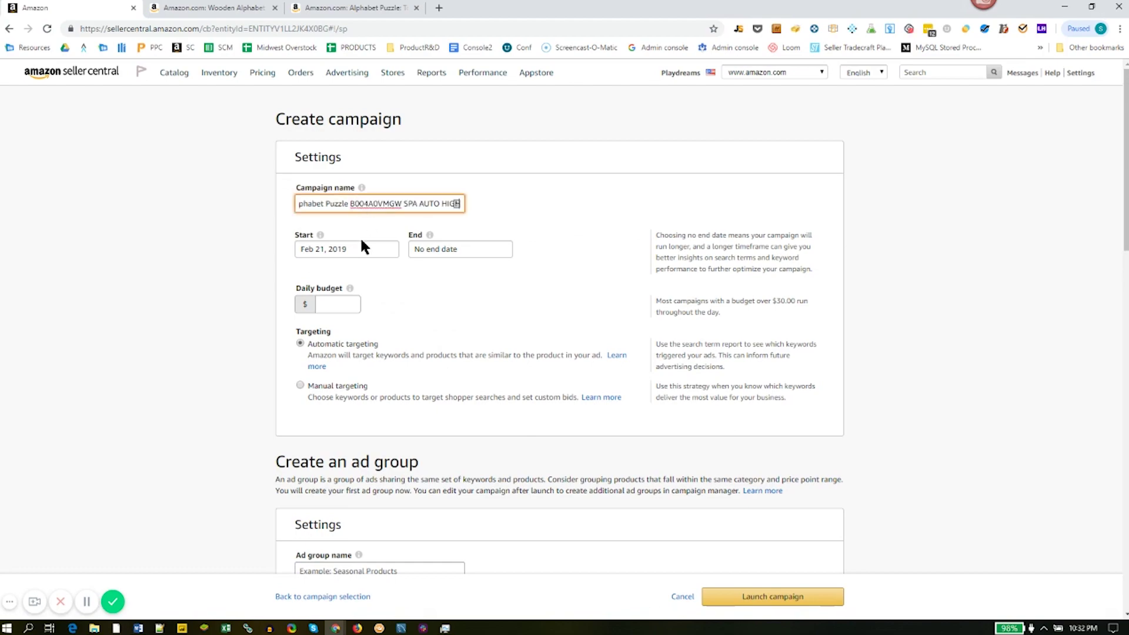
Switch to the Word document and compare the daily budget ranges planned for the AUTO HIGH and AUTO LOW campaigns
{"action": "left_click", "coordinate": [333, 306]}
{"action": "key", "text": "alt+Tab"}
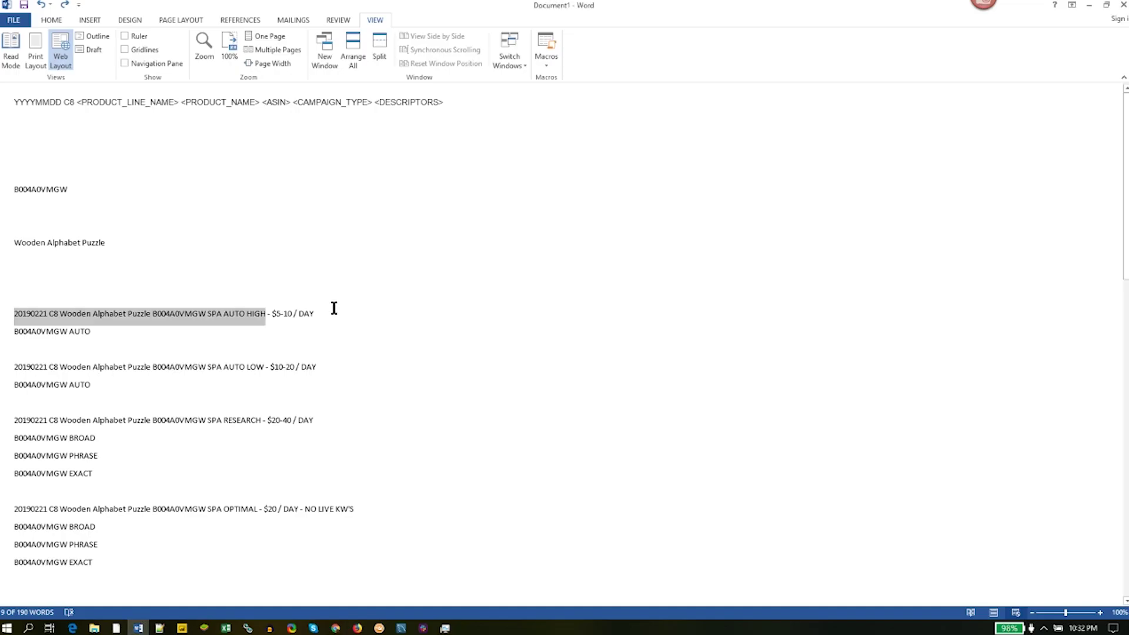
{"action": "left_click", "coordinate": [307, 313]}
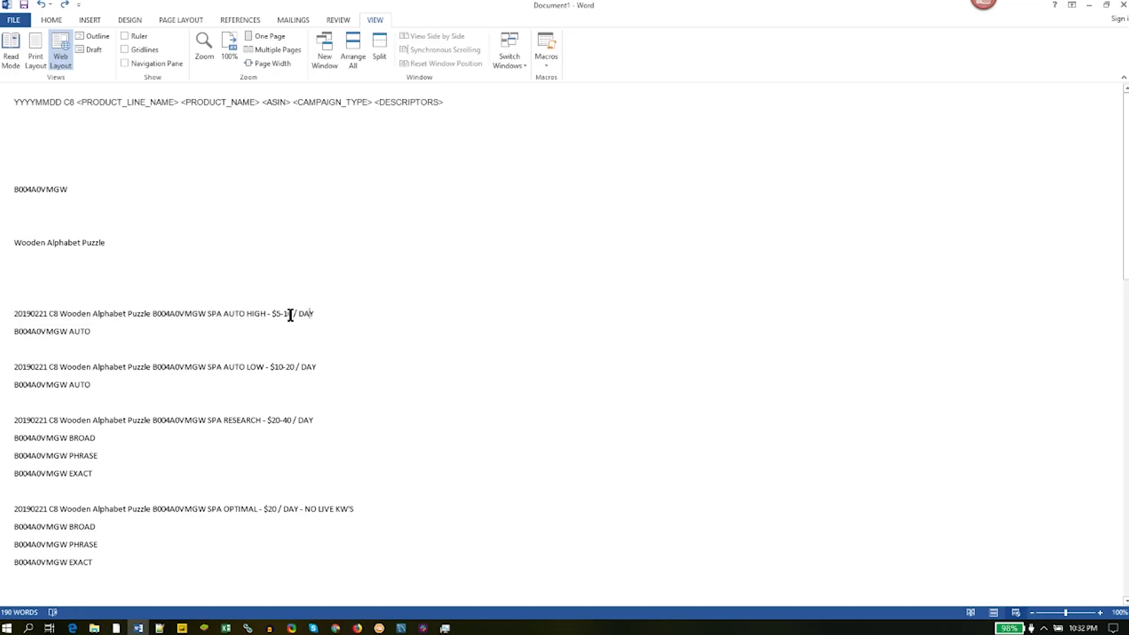
{"action": "left_click_drag", "start_coordinate": [271, 312], "coordinate": [339, 320]}
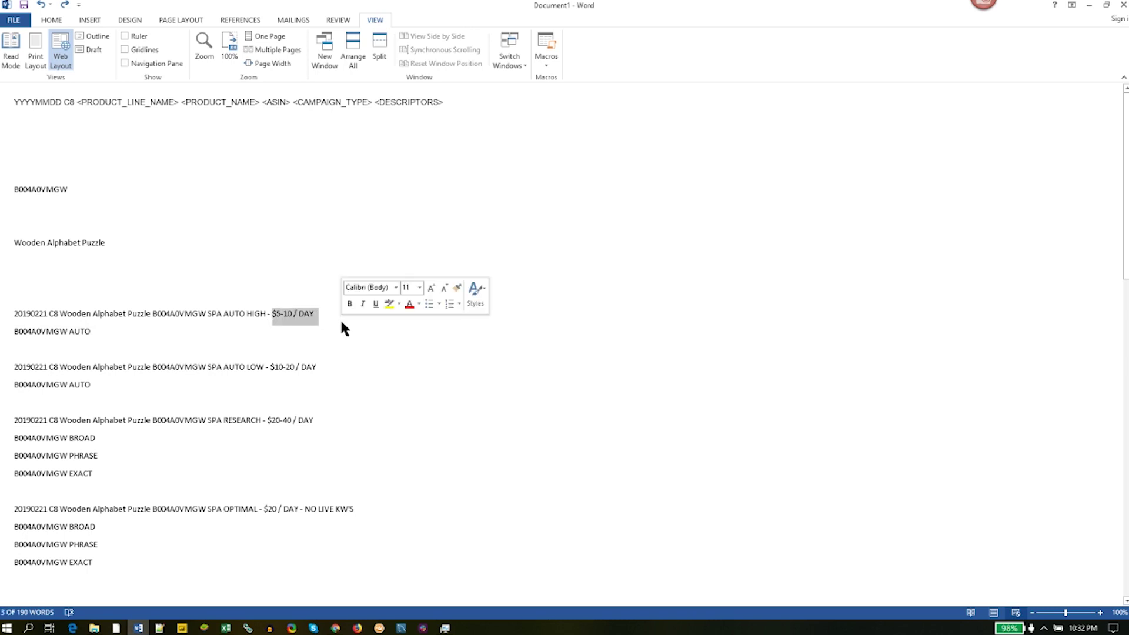
{"action": "left_click", "coordinate": [341, 319]}
{"action": "left_click_drag", "start_coordinate": [272, 313], "coordinate": [318, 318]}
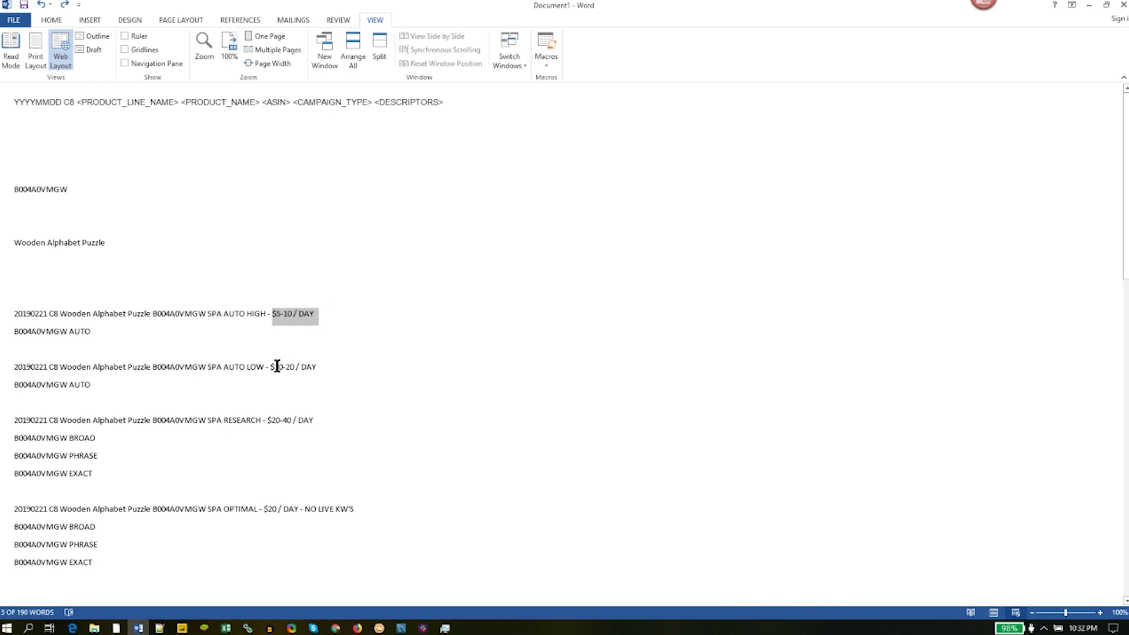
{"action": "left_click_drag", "start_coordinate": [271, 368], "coordinate": [325, 368]}
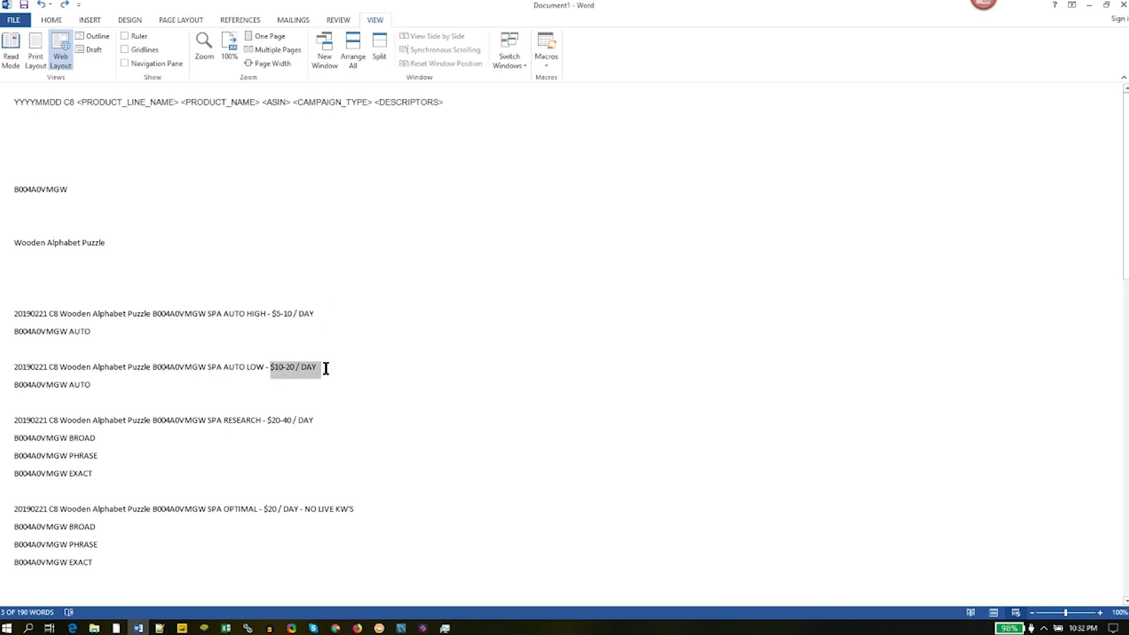
{"action": "left_click", "coordinate": [283, 305]}
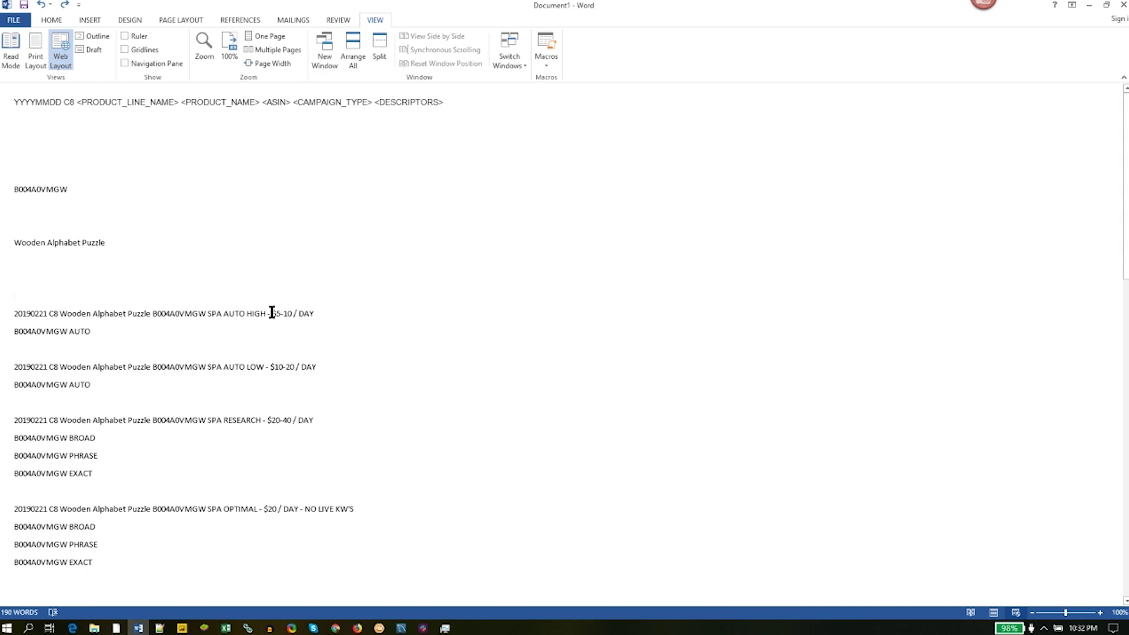
Return to the Amazon campaign form and set the daily budget to $5
{"action": "key", "text": "alt+Tab"}
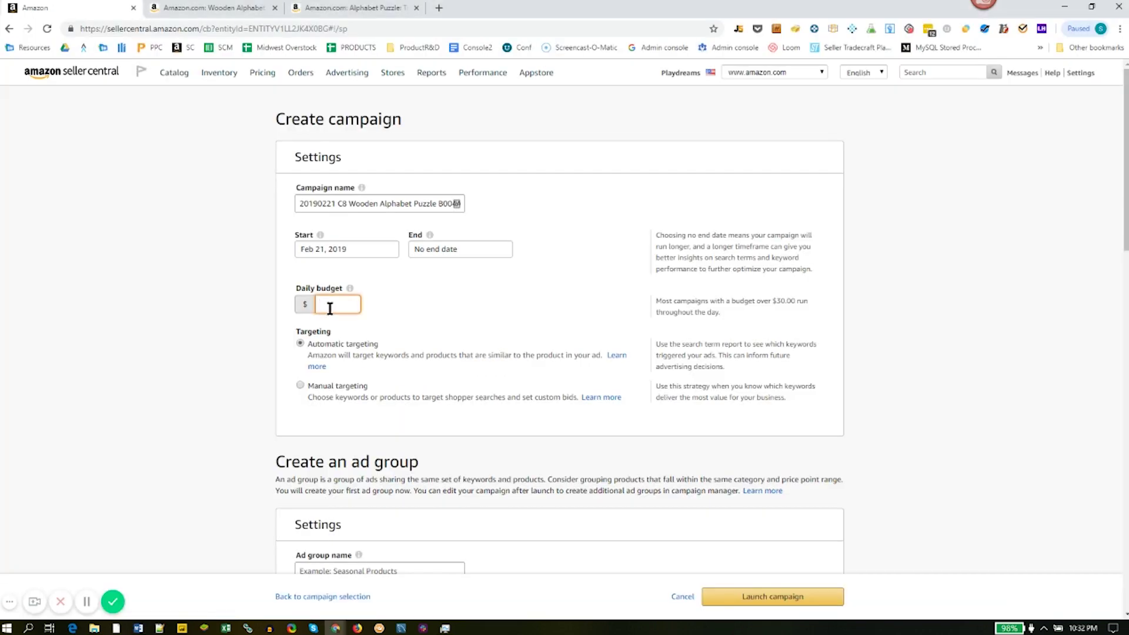
{"action": "key", "text": "alt+Tab"}
{"action": "key", "text": "alt+Tab"}
{"action": "type", "text": "5"}
{"action": "left_click", "coordinate": [326, 360]}
Copy "B004A0VMGW AUTO" from below the AUTO HIGH line in the Word document into the Amazon ad group's name
{"action": "scroll", "coordinate": [264, 352], "scroll_direction": "down", "scroll_amount": 2}
{"action": "scroll", "coordinate": [262, 345], "scroll_direction": "down", "scroll_amount": 3}
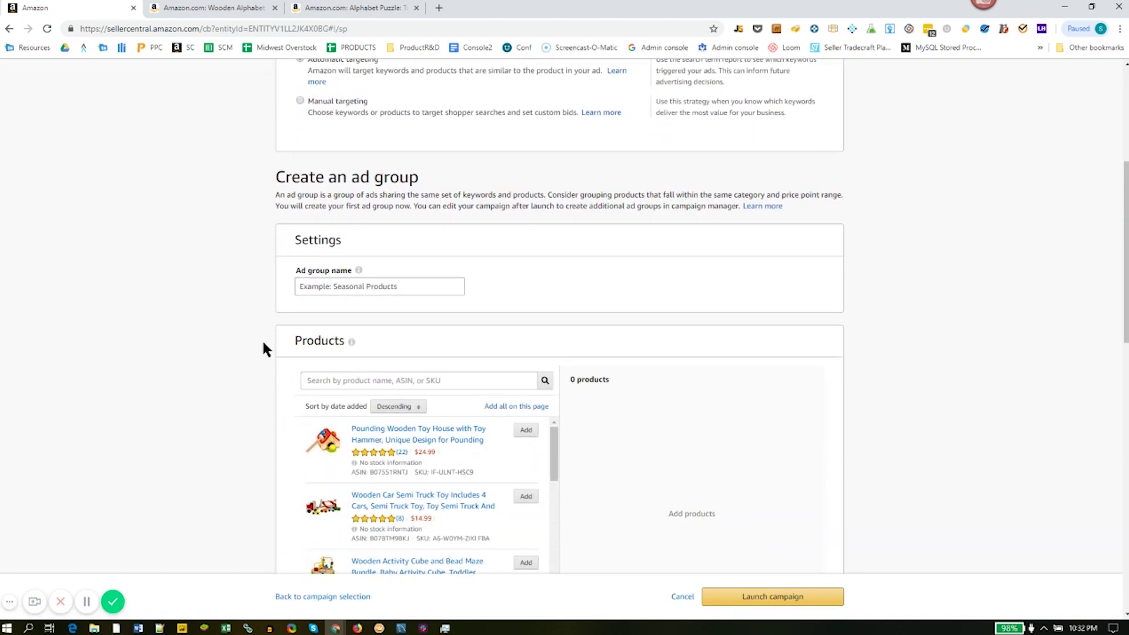
{"action": "key", "text": "alt+Tab"}
{"action": "left_click", "coordinate": [100, 333]}
{"action": "key", "text": "shift+Home"}
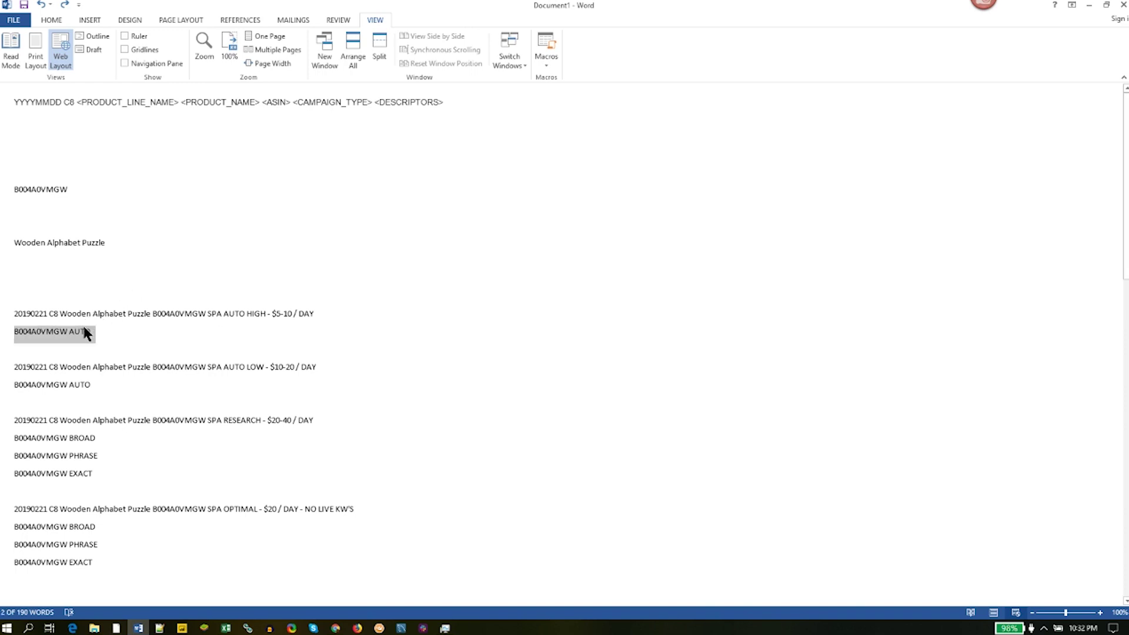
{"action": "left_click", "coordinate": [101, 332]}
{"action": "key", "text": "shift+Home"}
{"action": "key", "text": "ctrl+c"}
{"action": "key", "text": "alt+Tab"}
{"action": "left_click", "coordinate": [335, 287]}
{"action": "key", "text": "ctrl+v"}
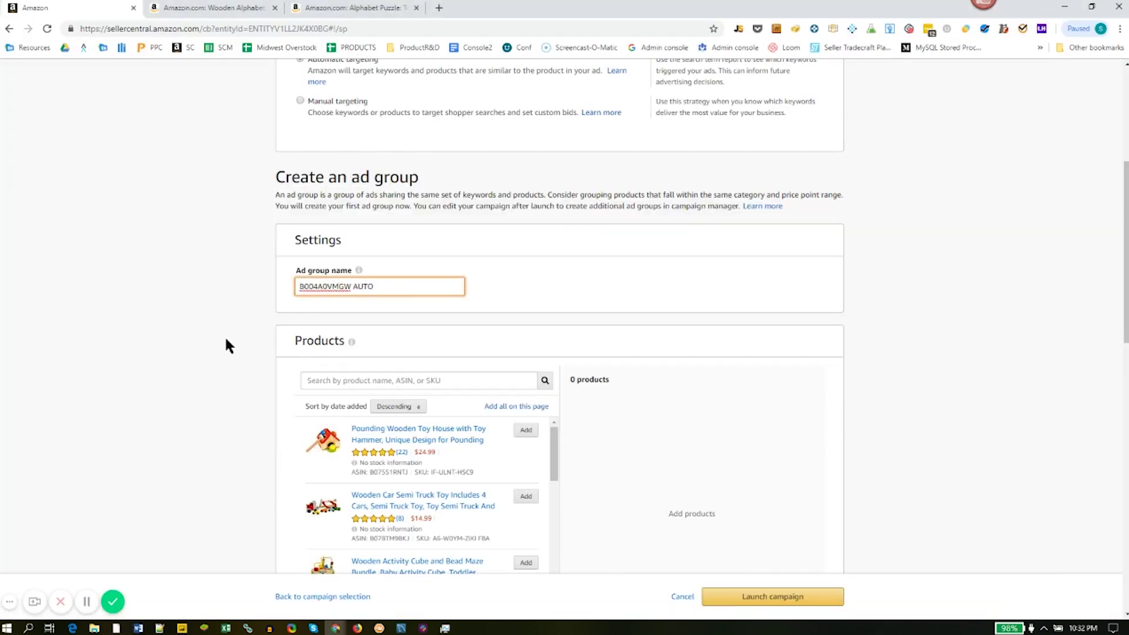
Search the ad group's products for ASIN B004A0VMGW and add the $16.99 Wooden Alphabet Toddler Puzzle listing
{"action": "scroll", "coordinate": [224, 334], "scroll_direction": "down", "scroll_amount": 1}
{"action": "double_click", "coordinate": [322, 276]}
{"action": "key", "text": "ctrl+c"}
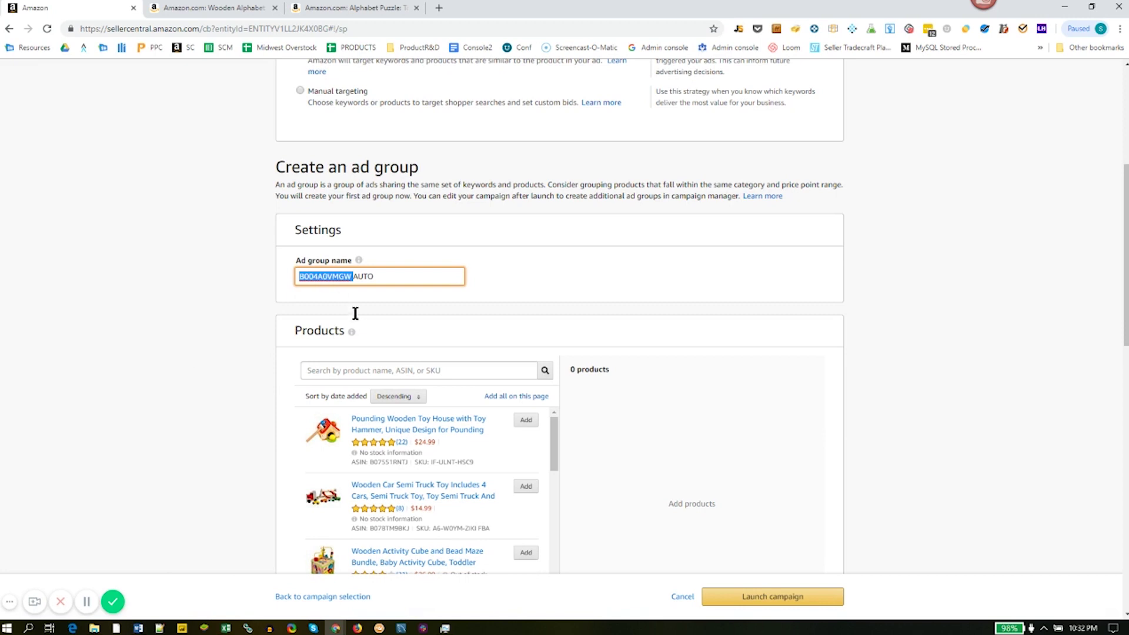
{"action": "left_click", "coordinate": [376, 370]}
{"action": "key", "text": "ctrl+v"}
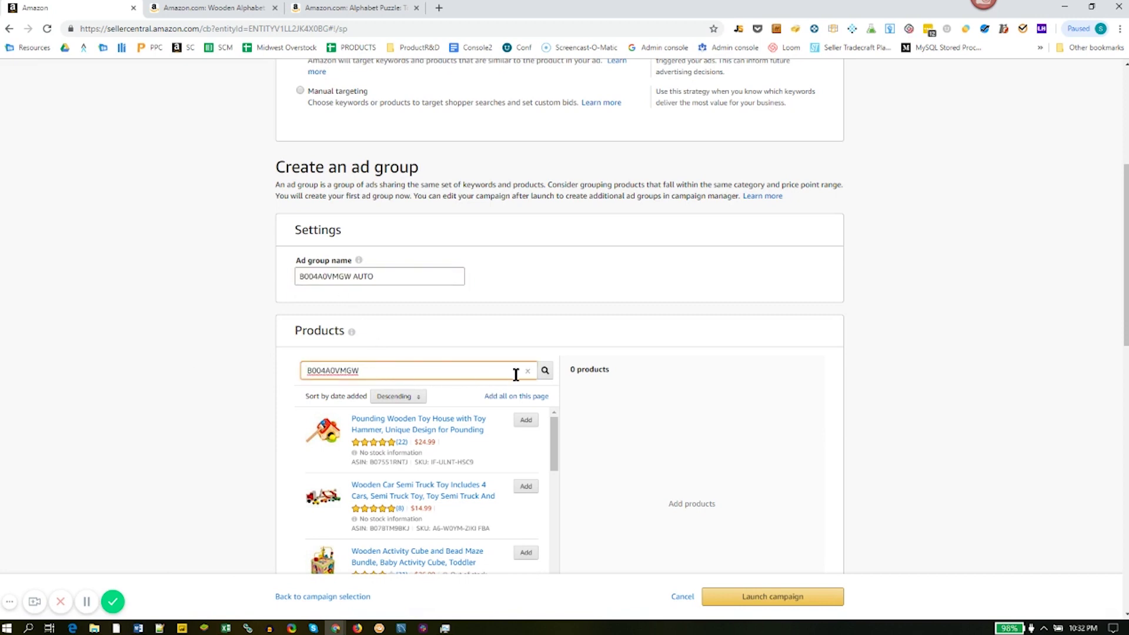
{"action": "left_click", "coordinate": [543, 374]}
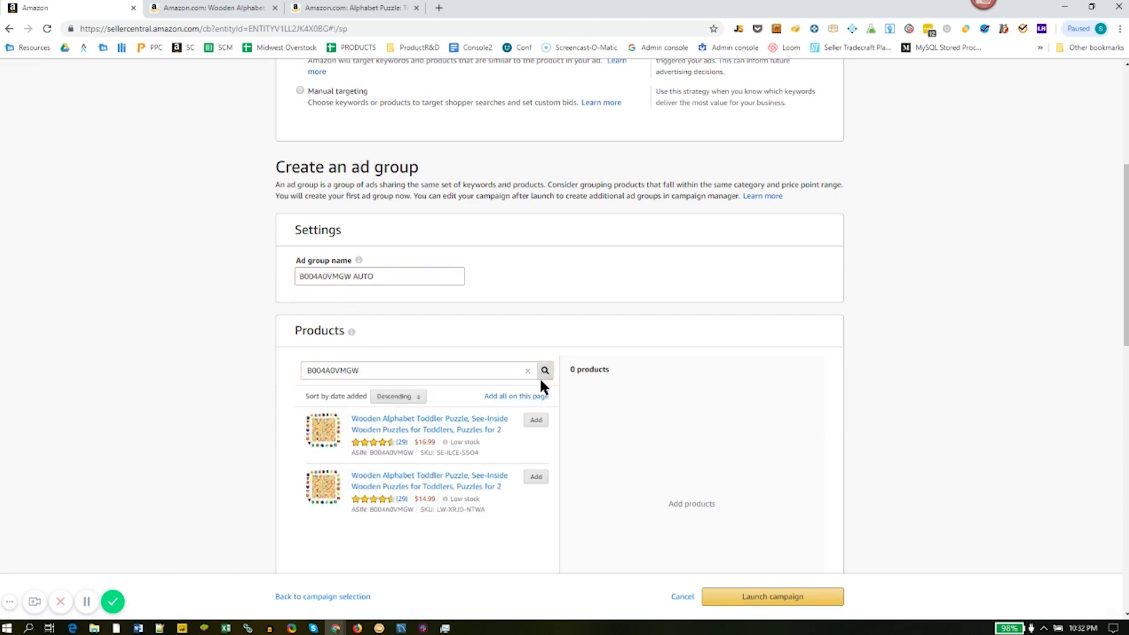
{"action": "scroll", "coordinate": [475, 397], "scroll_direction": "down", "scroll_amount": 2}
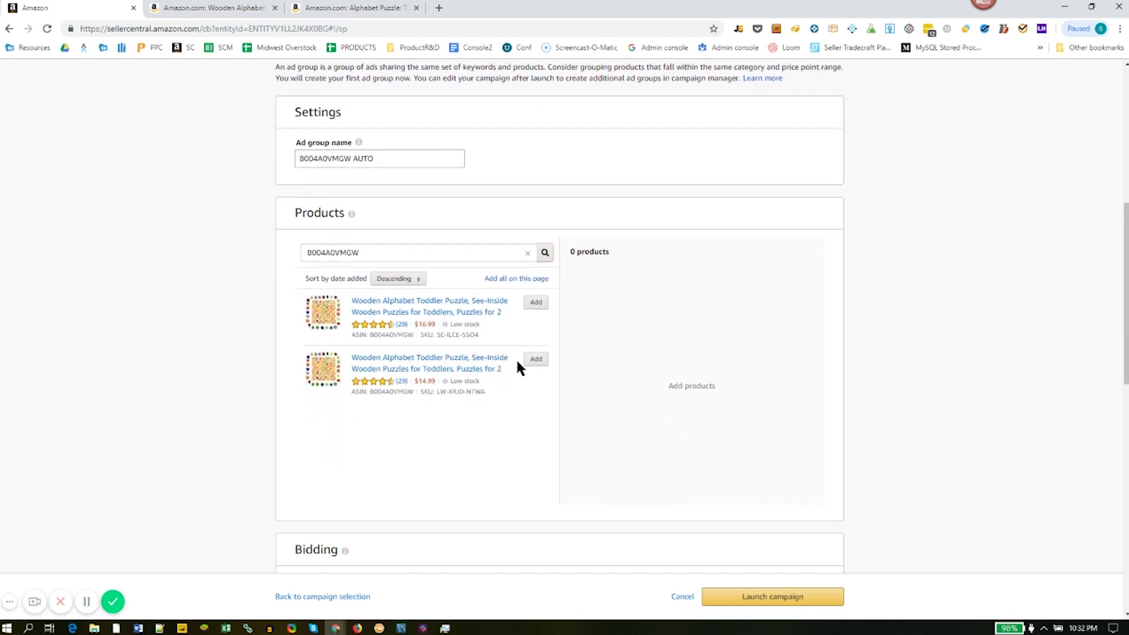
{"action": "left_click", "coordinate": [537, 302]}
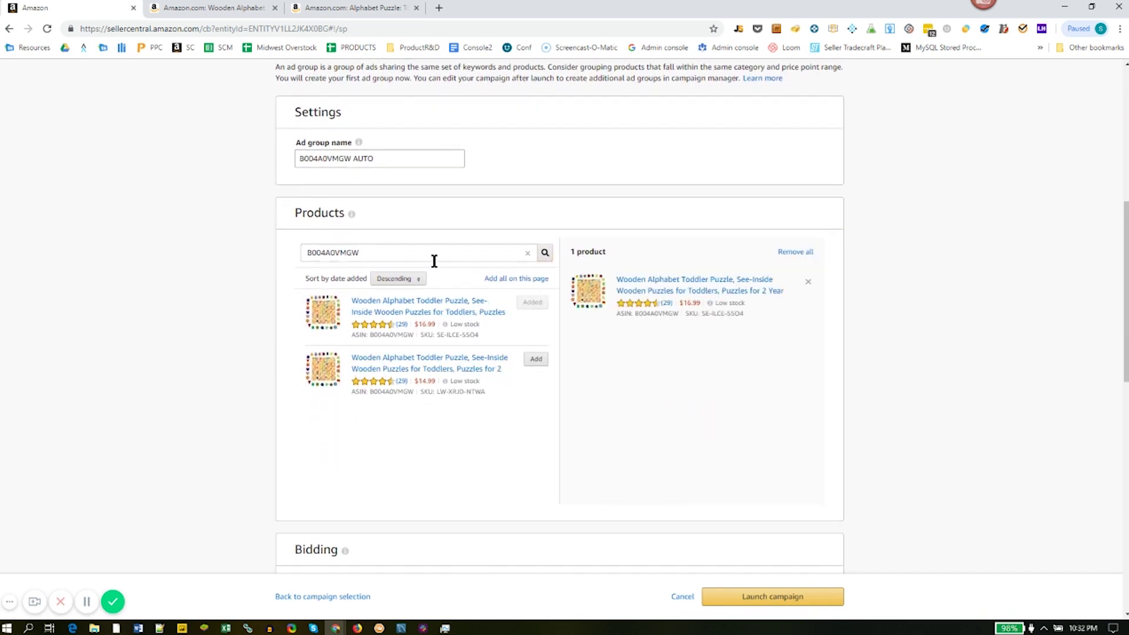
Examine the description of the "Dynamic bids - down only" campaign bidding strategy
{"action": "scroll", "coordinate": [434, 260], "scroll_direction": "down", "scroll_amount": 1}
{"action": "scroll", "coordinate": [434, 261], "scroll_direction": "down", "scroll_amount": 5}
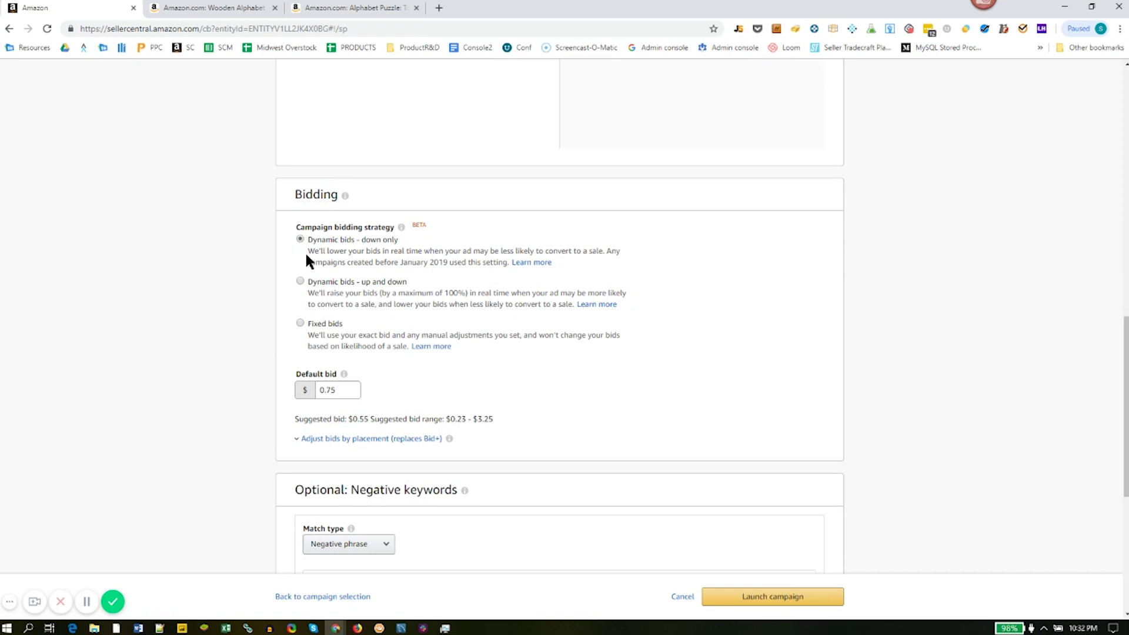
{"action": "left_click_drag", "start_coordinate": [308, 251], "coordinate": [356, 260]}
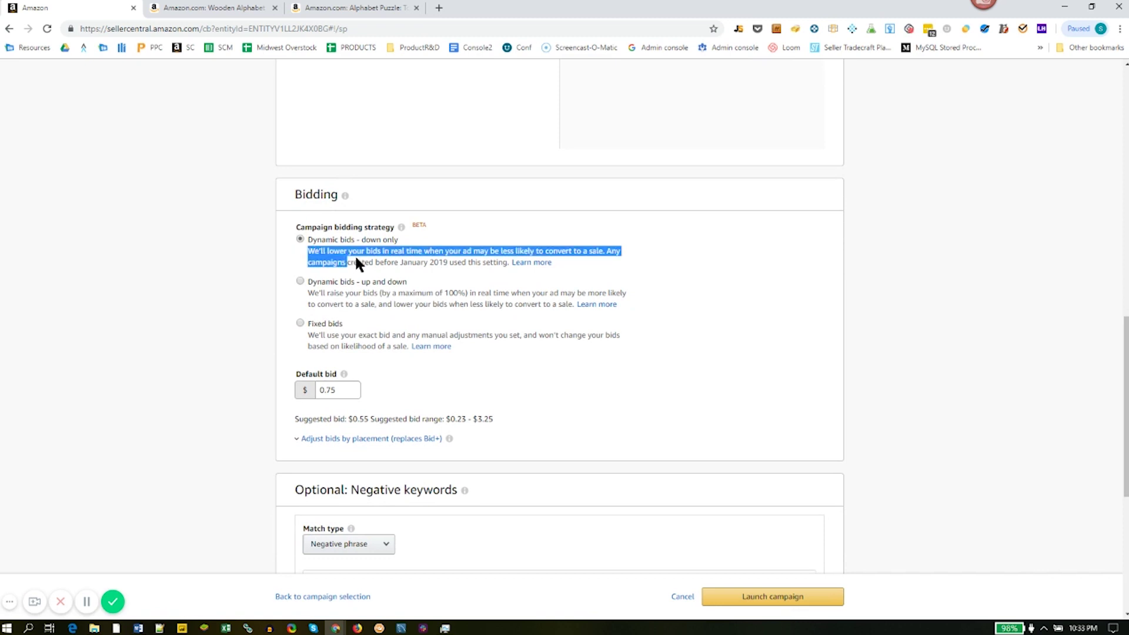
{"action": "left_click_drag", "start_coordinate": [502, 260], "coordinate": [506, 260]}
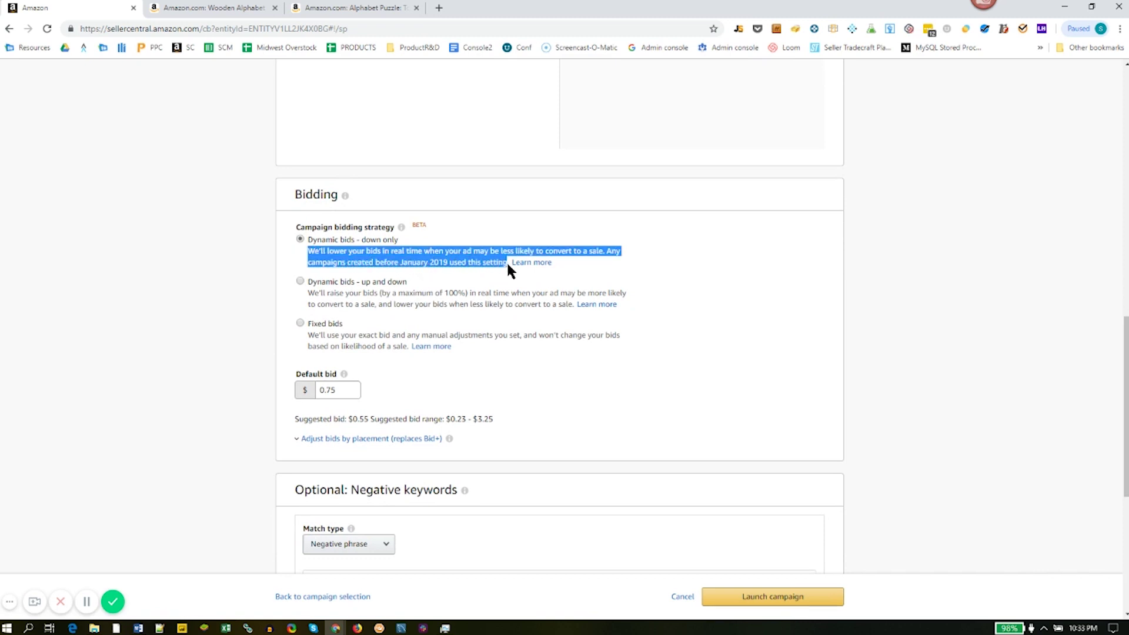
{"action": "left_click", "coordinate": [449, 260]}
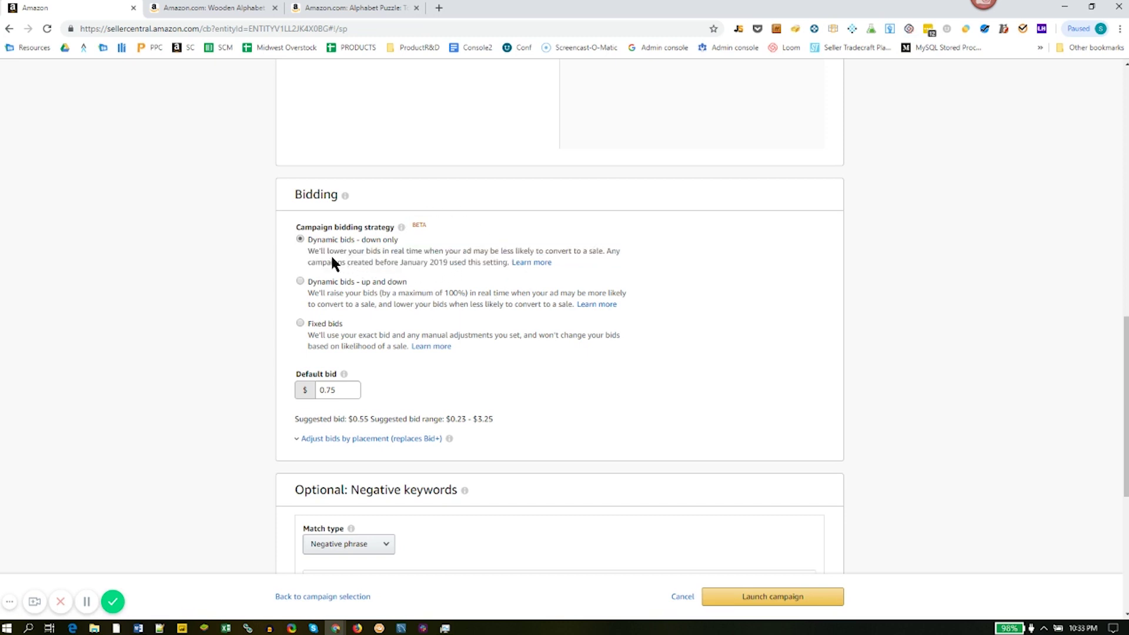